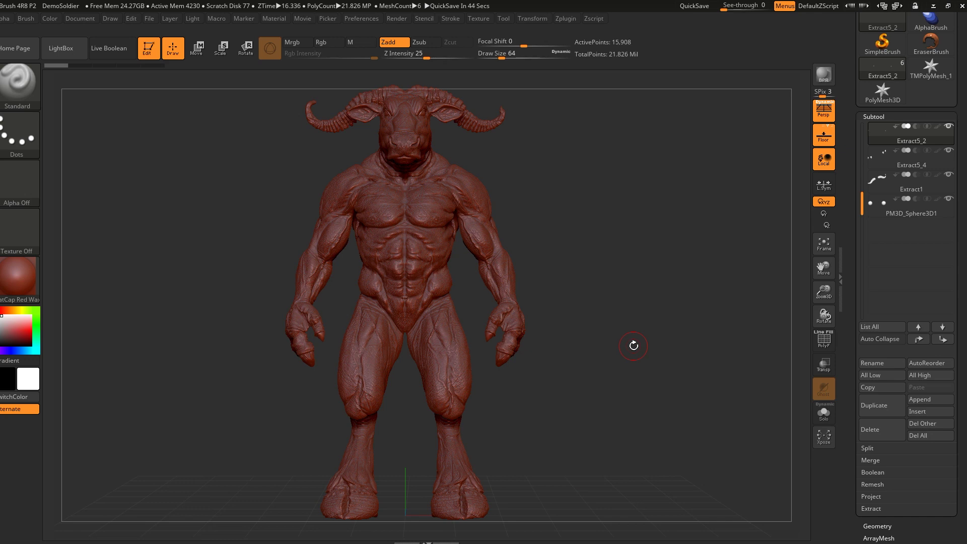
Step: Dock the Zplugin palette in the tray to keep the Transpose Master tools accessible
{"action": "mouse_move", "coordinate": [648, 323]}
{"action": "left_mouse_down"}
{"action": "mouse_move", "coordinate": [618, 330]}
{"action": "mouse_move", "coordinate": [544, 316]}
{"action": "mouse_move", "coordinate": [627, 366]}
{"action": "mouse_move", "coordinate": [650, 349]}
{"action": "mouse_move", "coordinate": [666, 258]}
{"action": "left_mouse_up"}
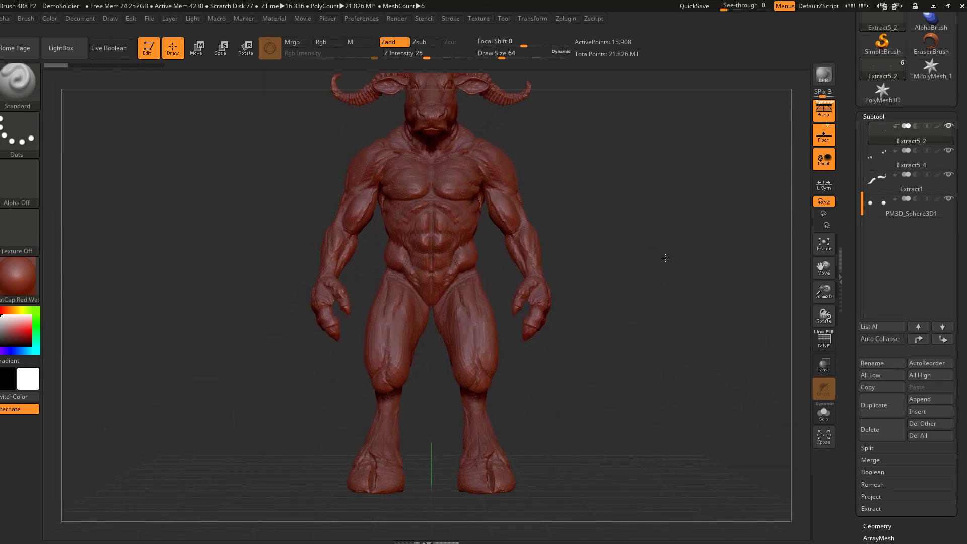
{"action": "left_click", "coordinate": [565, 19]}
{"action": "left_click_drag", "start_coordinate": [559, 31], "coordinate": [855, 29]}
{"action": "left_click_drag", "start_coordinate": [934, 65], "coordinate": [929, 122]}
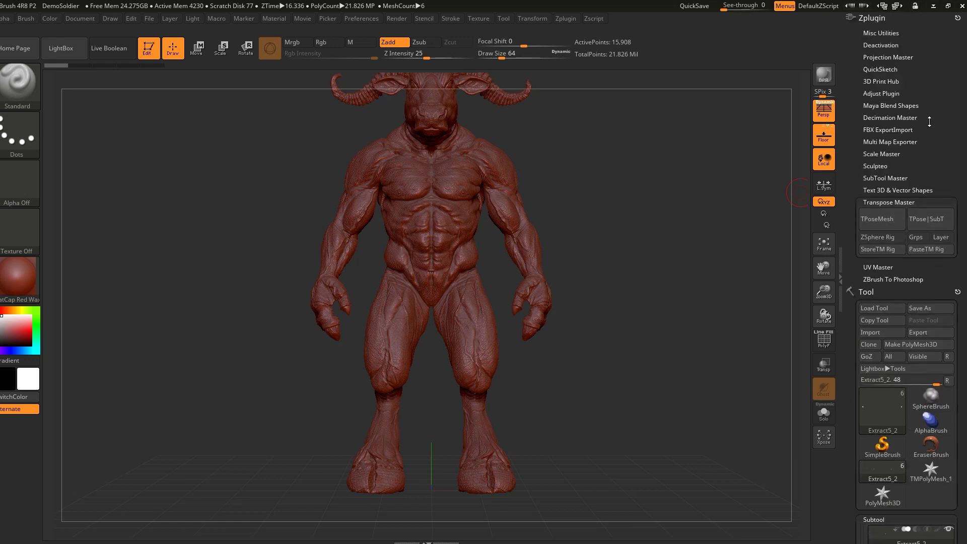
Step: Select the Minotaur subtool and generate a combined low-resolution posing mesh with Transpose Master's TPoseMesh
{"action": "left_click_drag", "start_coordinate": [959, 496], "coordinate": [960, 391]}
{"action": "left_click_drag", "start_coordinate": [862, 336], "coordinate": [862, 267]}
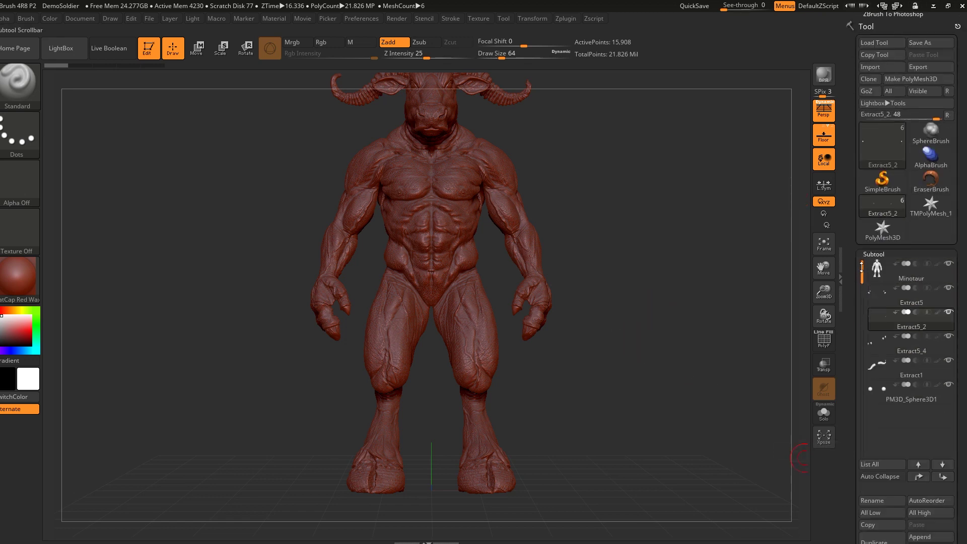
{"action": "mouse_move", "coordinate": [878, 269]}
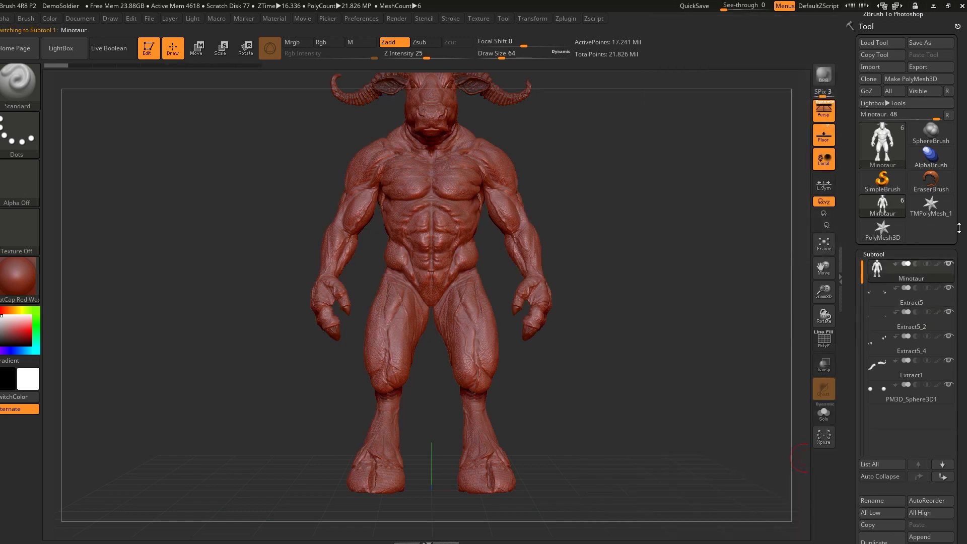
{"action": "scroll", "coordinate": [924, 153], "scroll_direction": "down", "scroll_amount": 5}
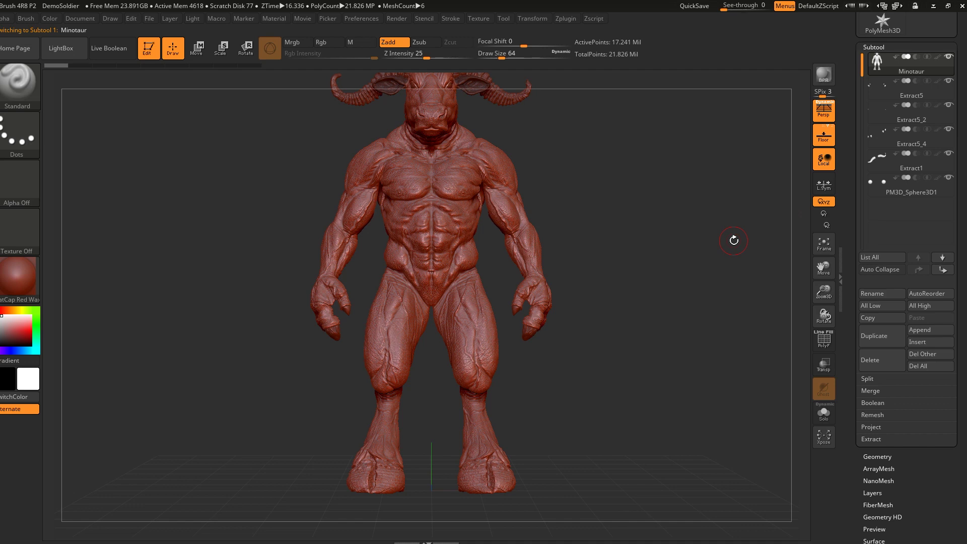
{"action": "scroll", "coordinate": [958, 286], "scroll_direction": "up", "scroll_amount": 10}
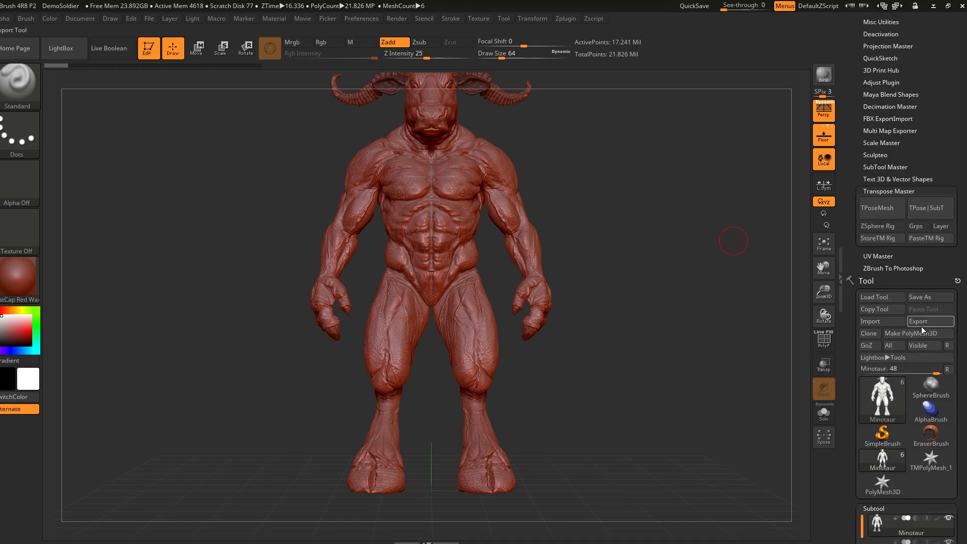
{"action": "left_click", "coordinate": [879, 208]}
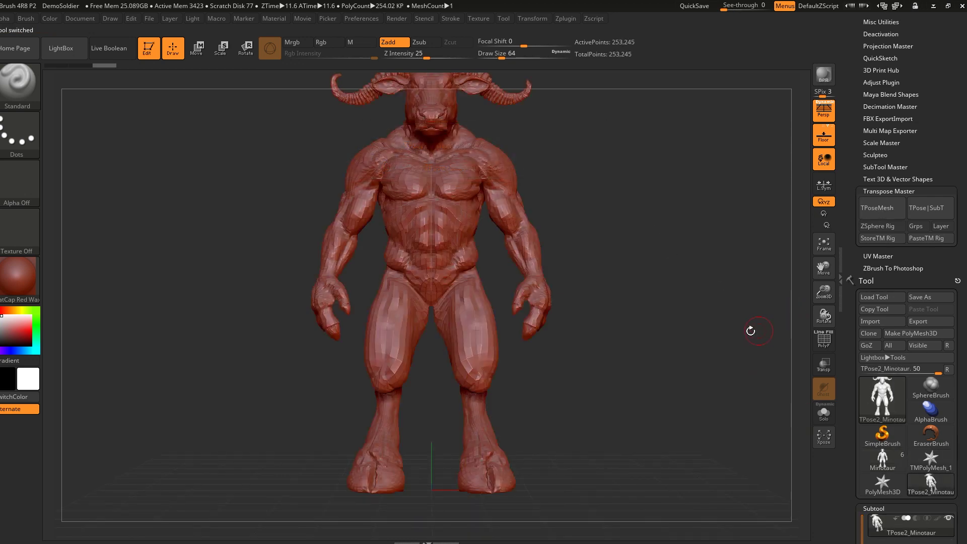
Step: Examine the low-resolution TPose mesh and compare it with the original Minotaur tool, ending on the TPose mesh
{"action": "left_click_drag", "start_coordinate": [723, 323], "coordinate": [778, 349]}
{"action": "left_click", "coordinate": [819, 346]}
{"action": "left_click", "coordinate": [819, 346]}
{"action": "left_click_drag", "start_coordinate": [766, 389], "coordinate": [731, 335]}
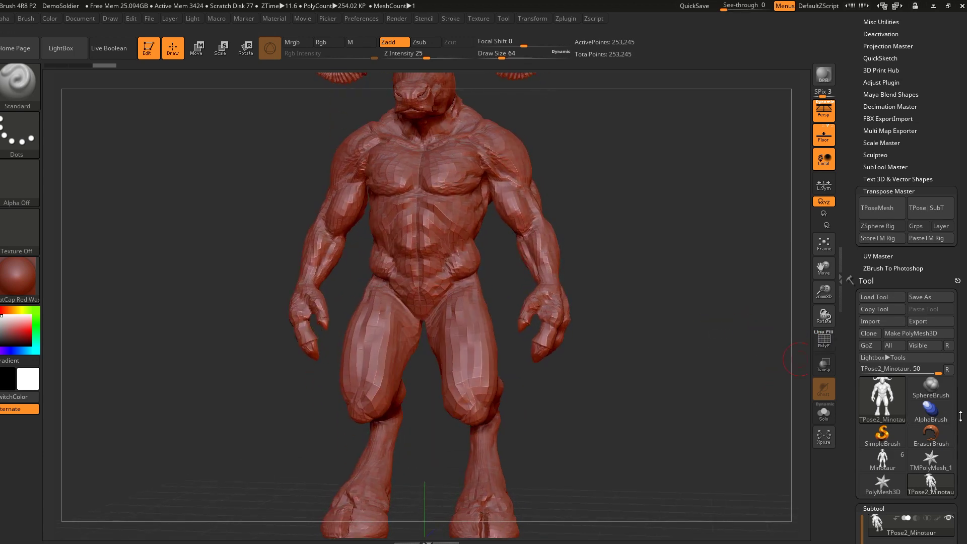
{"action": "scroll", "coordinate": [951, 414], "scroll_direction": "down", "scroll_amount": 3}
{"action": "mouse_move", "coordinate": [890, 360]}
{"action": "left_click", "coordinate": [884, 382]}
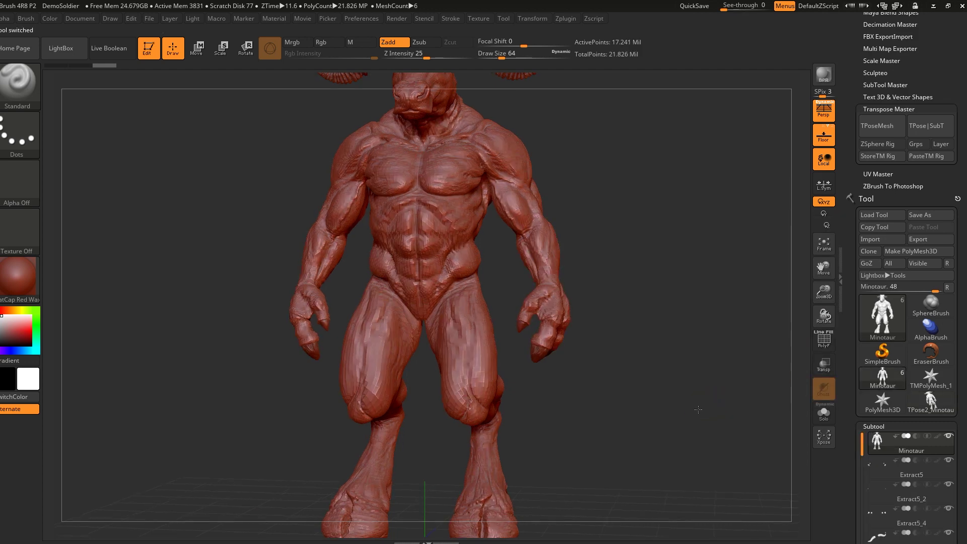
{"action": "left_click_drag", "start_coordinate": [702, 409], "coordinate": [694, 411]}
{"action": "scroll", "coordinate": [957, 425], "scroll_direction": "down", "scroll_amount": 2}
{"action": "left_click", "coordinate": [939, 351]}
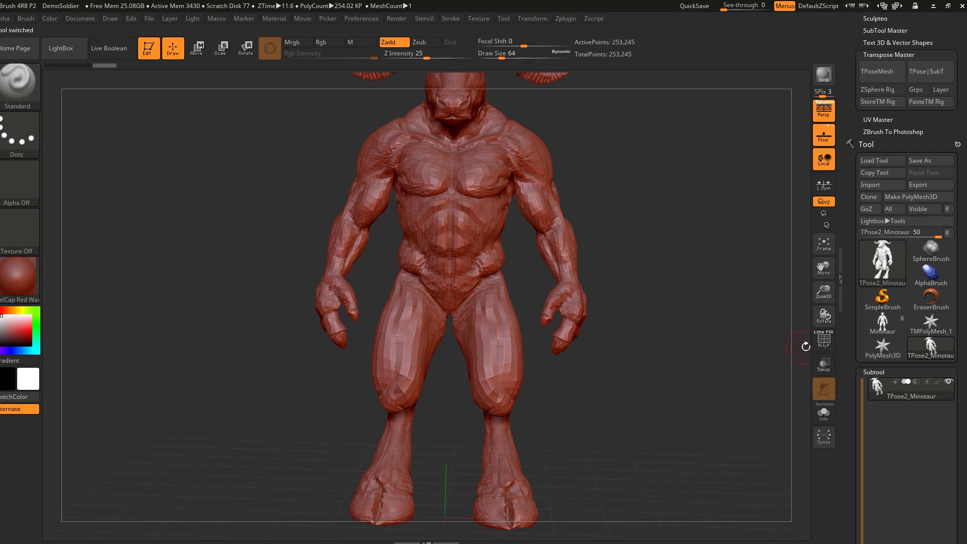
{"action": "left_click", "coordinate": [826, 347]}
Step: Mask the body with the Rotate transpose tool from the upper arm, leaving only both arms unmasked
{"action": "mouse_move", "coordinate": [712, 384]}
{"action": "left_mouse_down"}
{"action": "mouse_move", "coordinate": [697, 335]}
{"action": "mouse_move", "coordinate": [693, 404]}
{"action": "mouse_move", "coordinate": [670, 259]}
{"action": "mouse_move", "coordinate": [622, 314]}
{"action": "mouse_move", "coordinate": [704, 167]}
{"action": "mouse_move", "coordinate": [624, 472]}
{"action": "left_mouse_up"}
{"action": "left_click_drag", "start_coordinate": [700, 451], "coordinate": [667, 395], "text": "alt"}
{"action": "key", "text": "shift+f"}
{"action": "left_click_drag", "start_coordinate": [664, 230], "coordinate": [662, 265], "text": "alt"}
{"action": "left_click_drag", "start_coordinate": [659, 302], "coordinate": [631, 254], "text": "alt"}
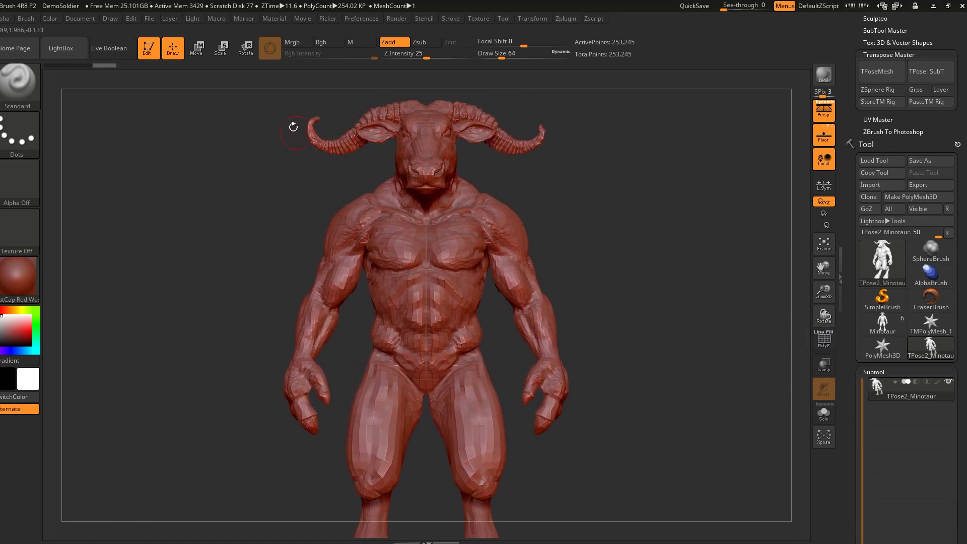
{"action": "left_click", "coordinate": [246, 49]}
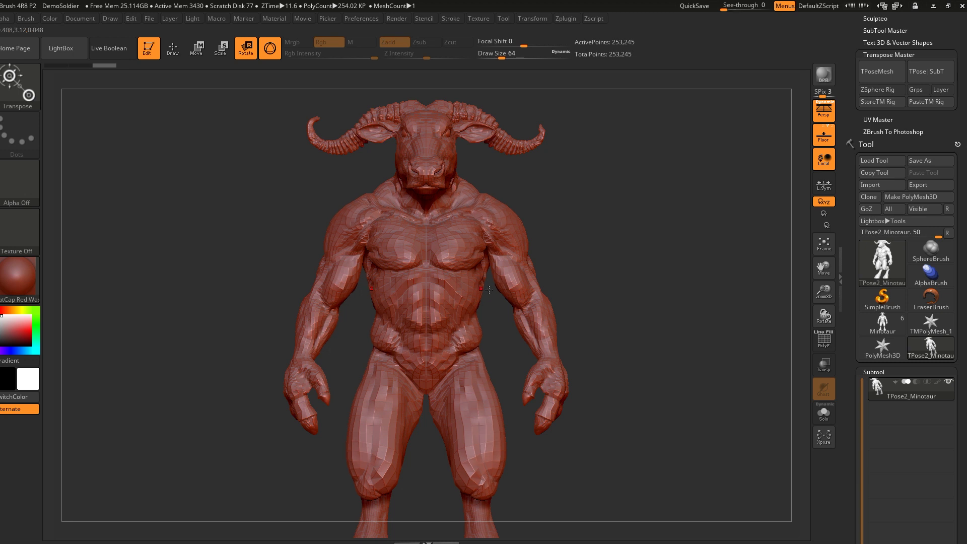
{"action": "left_click_drag", "start_coordinate": [513, 256], "coordinate": [518, 276], "text": "ctrl"}
{"action": "left_click_drag", "start_coordinate": [589, 412], "coordinate": [524, 329]}
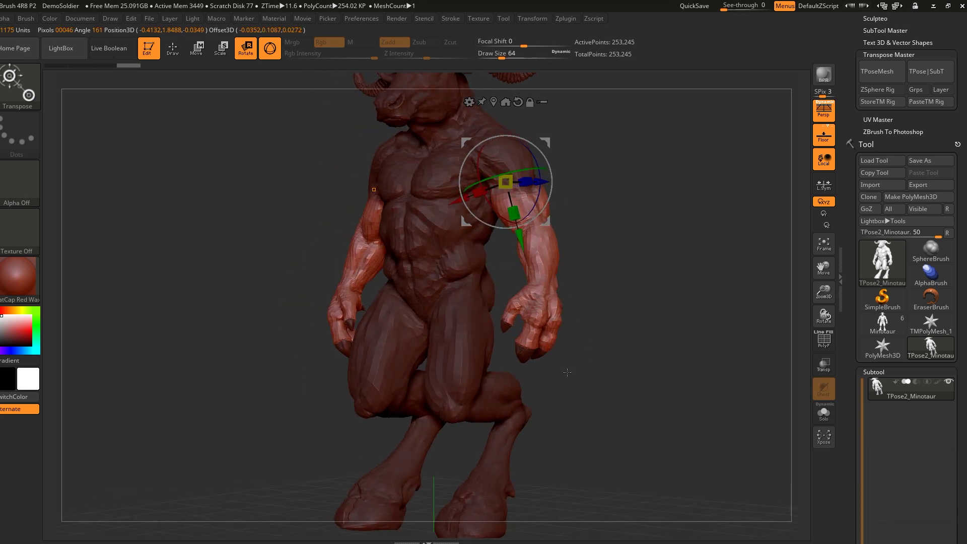
{"action": "left_click_drag", "start_coordinate": [567, 372], "coordinate": [589, 372]}
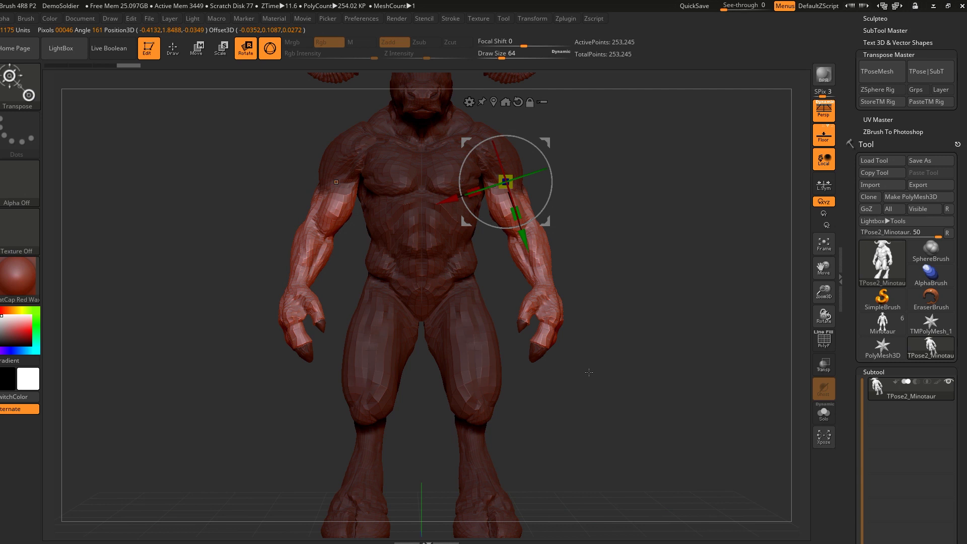
{"action": "left_click_drag", "start_coordinate": [574, 381], "coordinate": [509, 293], "text": "ctrl"}
{"action": "left_click_drag", "start_coordinate": [582, 271], "coordinate": [585, 269]}
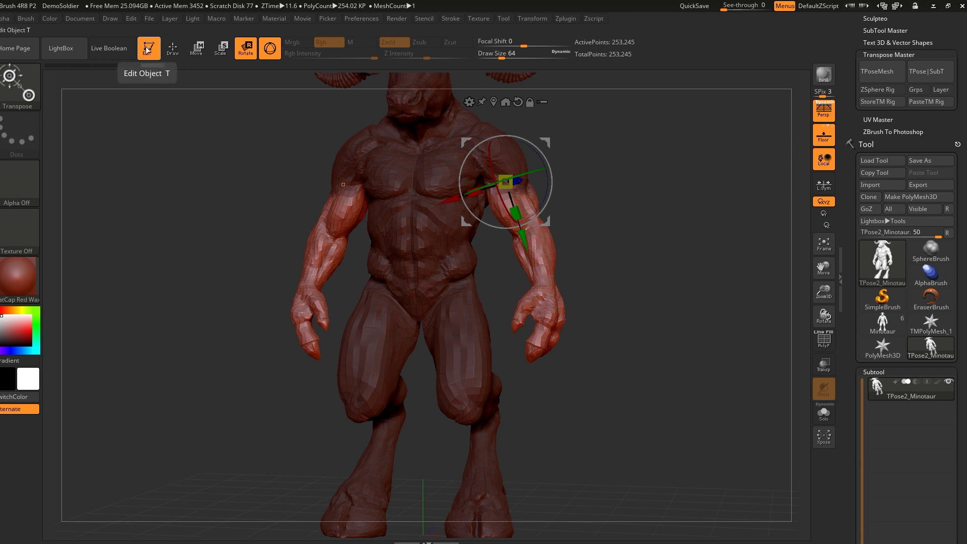
Step: Return to Draw mode and soften the mask edge around both upper arms
{"action": "left_click", "coordinate": [173, 48]}
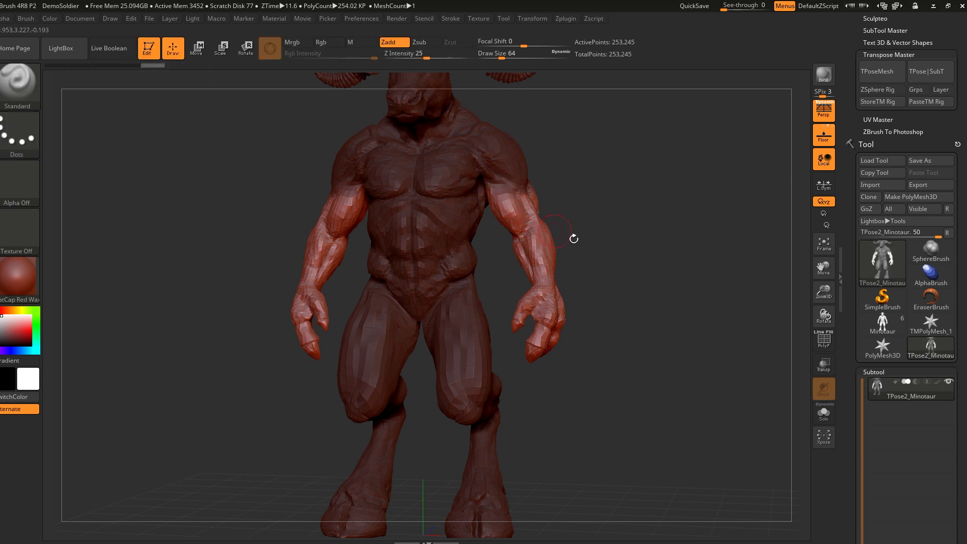
{"action": "left_click_drag", "start_coordinate": [608, 281], "coordinate": [633, 288], "text": "alt"}
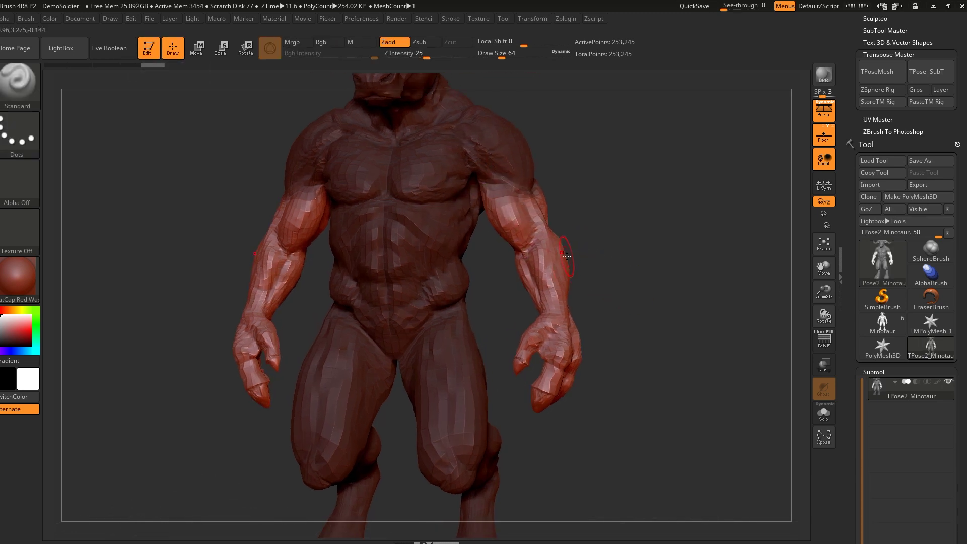
{"action": "left_click_drag", "start_coordinate": [613, 225], "coordinate": [584, 249], "text": "alt"}
{"action": "key", "text": "ctrl"}
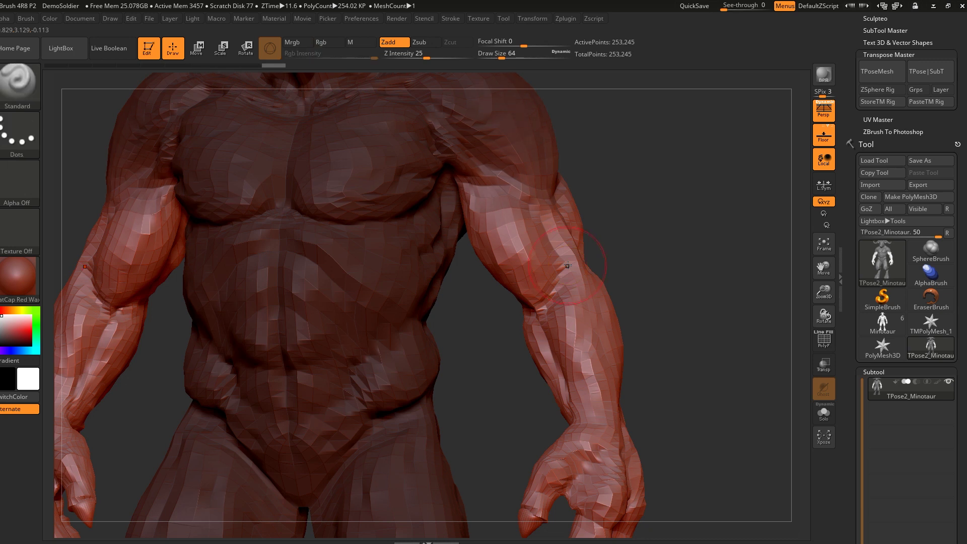
{"action": "left_click_drag", "start_coordinate": [689, 291], "coordinate": [638, 296], "text": "alt"}
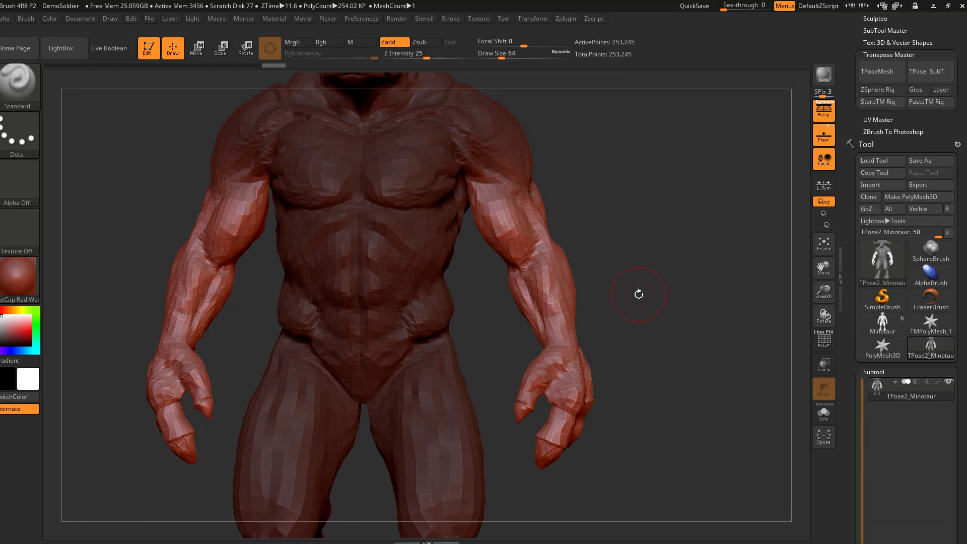
Step: Rotate both unmasked arms outward at the shoulders, away from the torso
{"action": "key", "text": "r"}
{"action": "left_click_drag", "start_coordinate": [663, 303], "coordinate": [664, 300]}
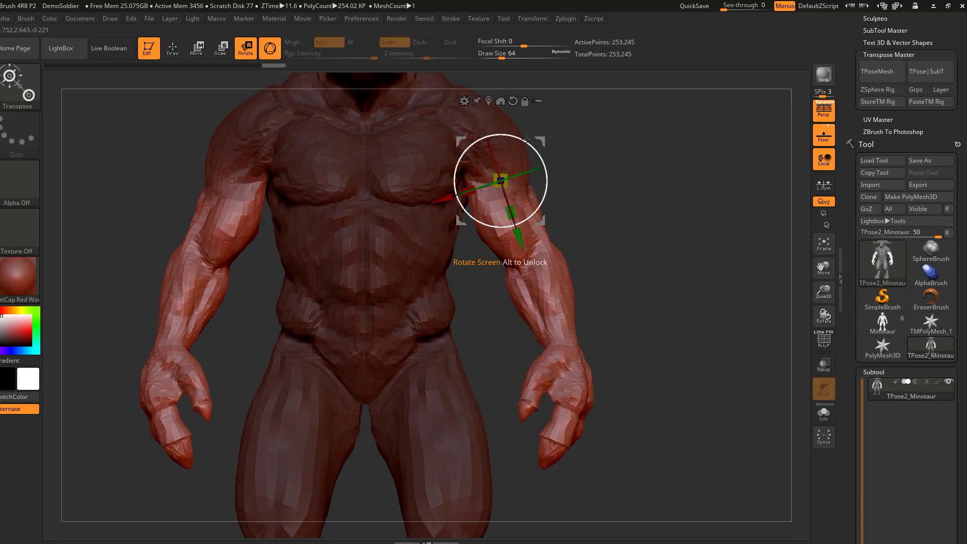
{"action": "left_click_drag", "start_coordinate": [527, 143], "coordinate": [550, 147]}
{"action": "key", "text": "ctrl+z"}
{"action": "key", "text": "q"}
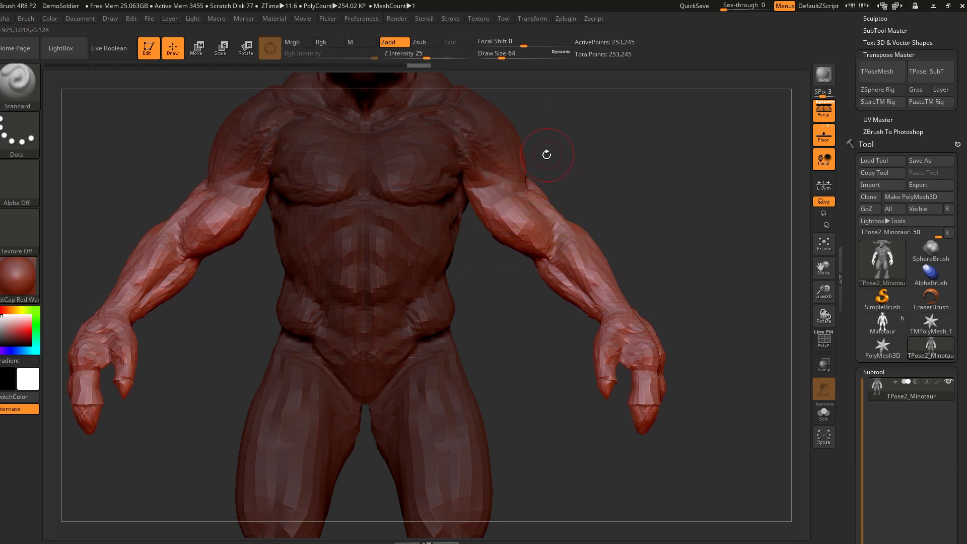
{"action": "key", "text": "r"}
{"action": "mouse_move", "coordinate": [545, 146]}
{"action": "left_mouse_down", "text": "alt"}
{"action": "mouse_move", "coordinate": [545, 156]}
{"action": "mouse_move", "coordinate": [531, 153]}
{"action": "mouse_move", "coordinate": [549, 150]}
{"action": "left_mouse_up", "text": "alt"}
{"action": "key", "text": "q"}
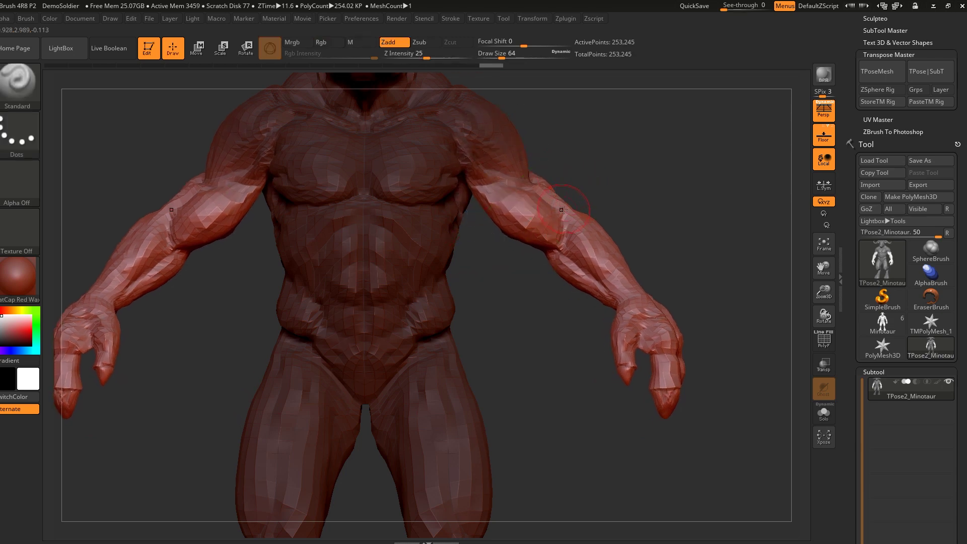
Step: Adjust the upper-arm shape near the shoulders with the Move brush at draw sizes 108 and 83
{"action": "key", "text": "b"}
{"action": "key", "text": "m"}
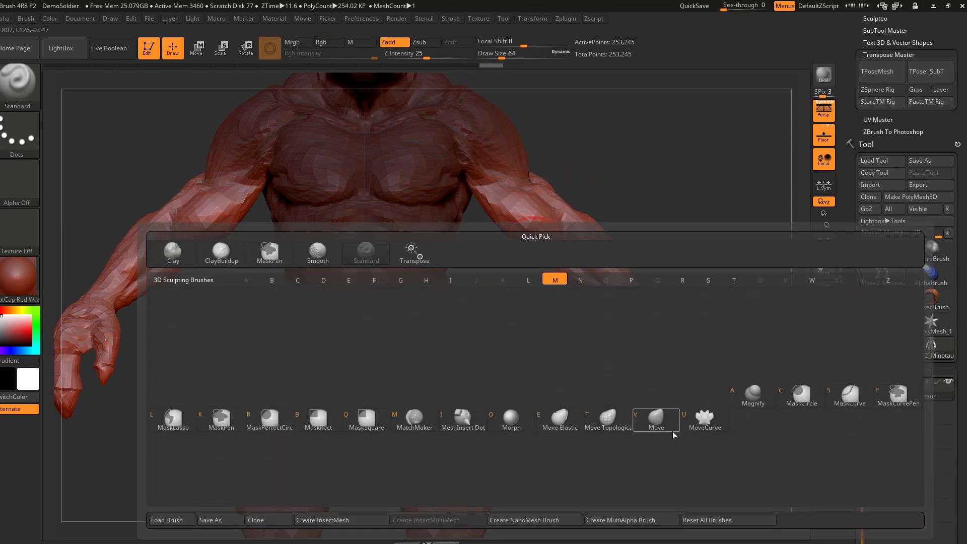
{"action": "key", "text": "v"}
{"action": "key", "text": "s"}
{"action": "left_click_drag", "start_coordinate": [530, 171], "coordinate": [531, 174]}
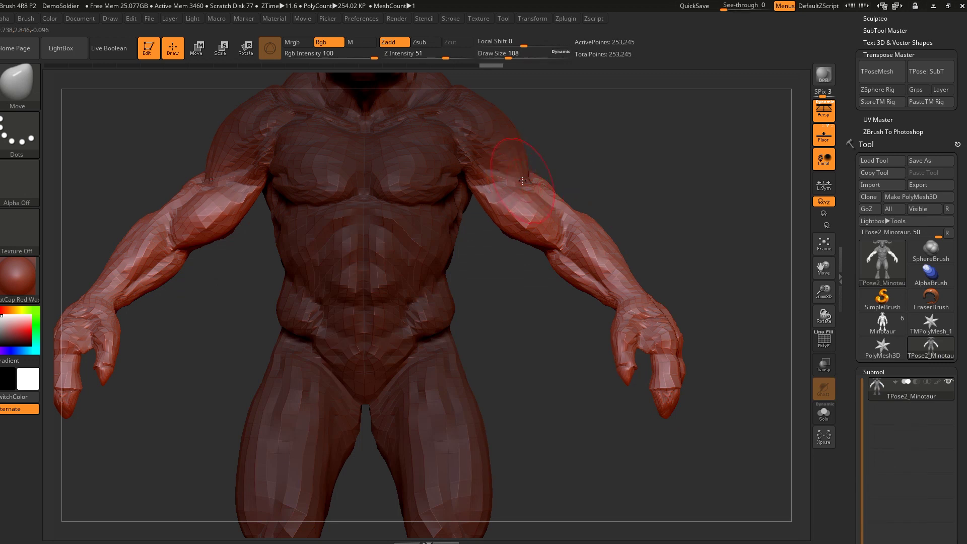
{"action": "key", "text": "s"}
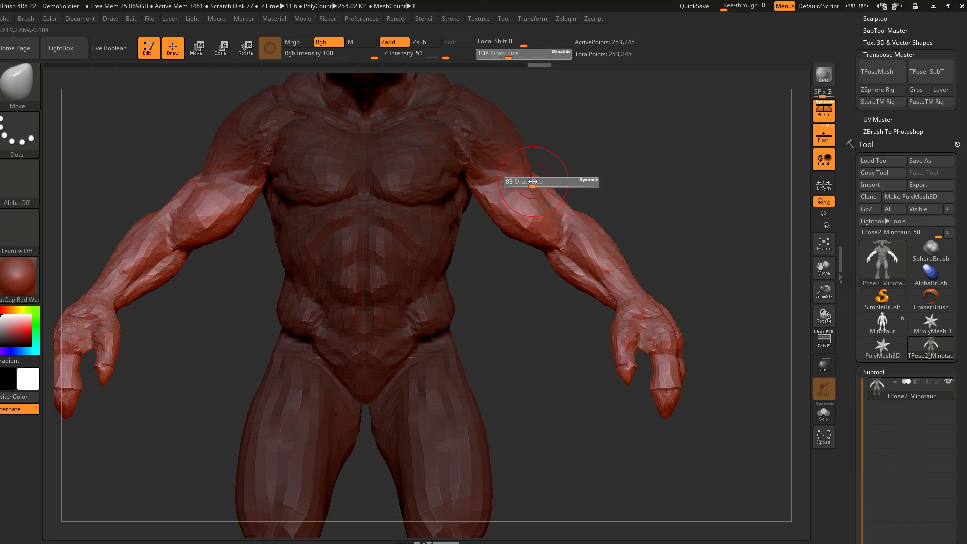
{"action": "left_click_drag", "start_coordinate": [533, 182], "coordinate": [532, 183]}
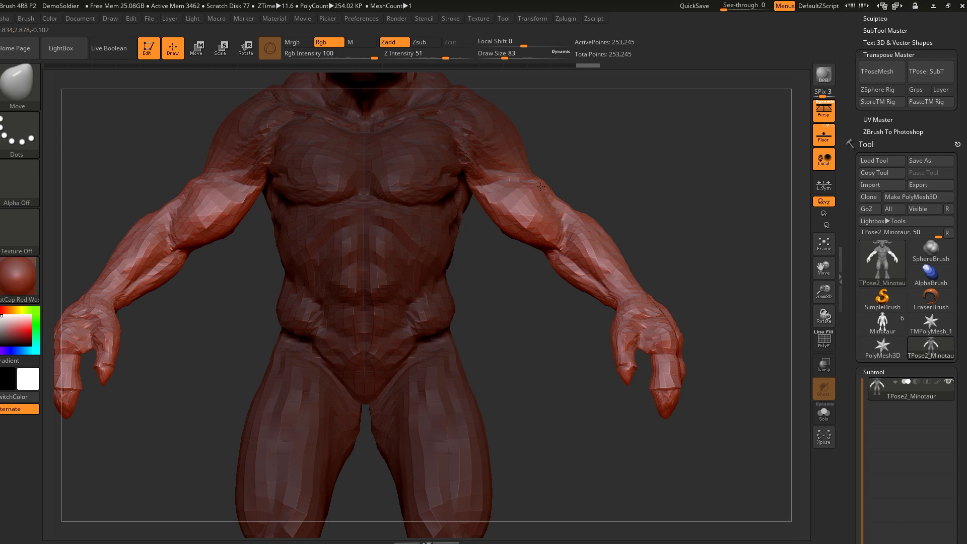
Step: Clear the mask from the whole figure
{"action": "mouse_move", "coordinate": [662, 237]}
{"action": "left_mouse_down", "text": "alt"}
{"action": "mouse_move", "coordinate": [613, 170]}
{"action": "mouse_move", "coordinate": [637, 233]}
{"action": "mouse_move", "coordinate": [658, 253]}
{"action": "mouse_move", "coordinate": [690, 222]}
{"action": "left_mouse_up", "text": "alt"}
{"action": "mouse_move", "coordinate": [657, 311]}
{"action": "left_mouse_down", "text": "ctrl"}
{"action": "mouse_move", "coordinate": [531, 123]}
{"action": "mouse_move", "coordinate": [343, 76]}
{"action": "left_mouse_up", "text": "ctrl"}
{"action": "left_click_drag", "start_coordinate": [477, 230], "coordinate": [726, 502], "text": "ctrl"}
Step: Mask the body from the neck down with the Rotate transpose tool, and unmask the horns along with the head
{"action": "mouse_move", "coordinate": [734, 320]}
{"action": "left_mouse_down", "text": "alt"}
{"action": "mouse_move", "coordinate": [691, 195]}
{"action": "mouse_move", "coordinate": [638, 377]}
{"action": "mouse_move", "coordinate": [630, 371]}
{"action": "mouse_move", "coordinate": [647, 355]}
{"action": "left_mouse_up", "text": "alt"}
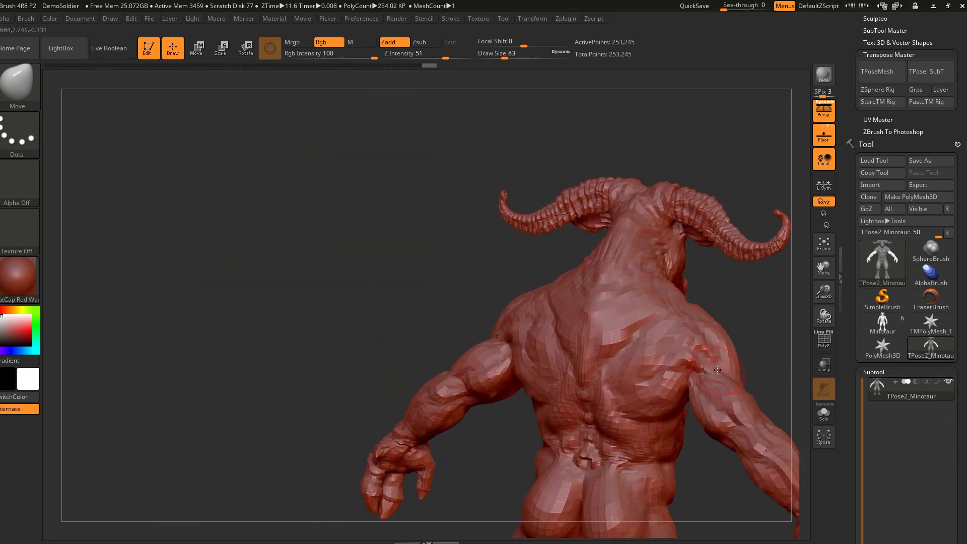
{"action": "left_click_drag", "start_coordinate": [735, 316], "coordinate": [628, 297]}
{"action": "key", "text": "r"}
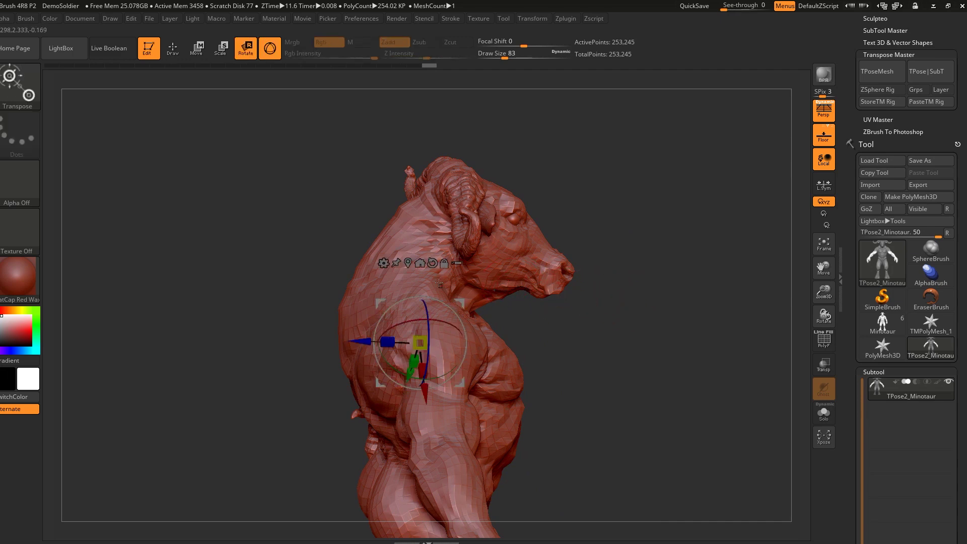
{"action": "left_click_drag", "start_coordinate": [438, 286], "coordinate": [447, 264], "text": "ctrl"}
{"action": "left_click_drag", "start_coordinate": [620, 364], "coordinate": [700, 310]}
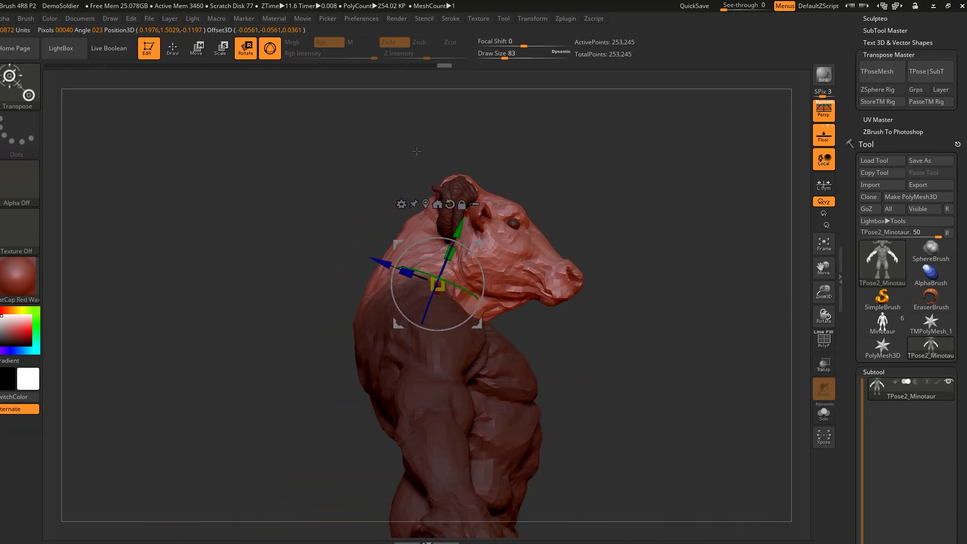
{"action": "left_click_drag", "start_coordinate": [380, 107], "coordinate": [563, 246], "text": "ctrl"}
{"action": "left_click_drag", "start_coordinate": [652, 287], "coordinate": [628, 286]}
Step: Blur the mask edge around the neck and paint additional mask across the upper back and shoulders
{"action": "key", "text": "q"}
{"action": "left_click", "coordinate": [491, 267], "text": "ctrl"}
{"action": "left_click", "coordinate": [490, 267], "text": "ctrl"}
{"action": "mouse_move", "coordinate": [722, 339]}
{"action": "left_mouse_down"}
{"action": "mouse_move", "coordinate": [731, 339]}
{"action": "mouse_move", "coordinate": [650, 357]}
{"action": "left_mouse_up"}
{"action": "key", "text": "ctrl"}
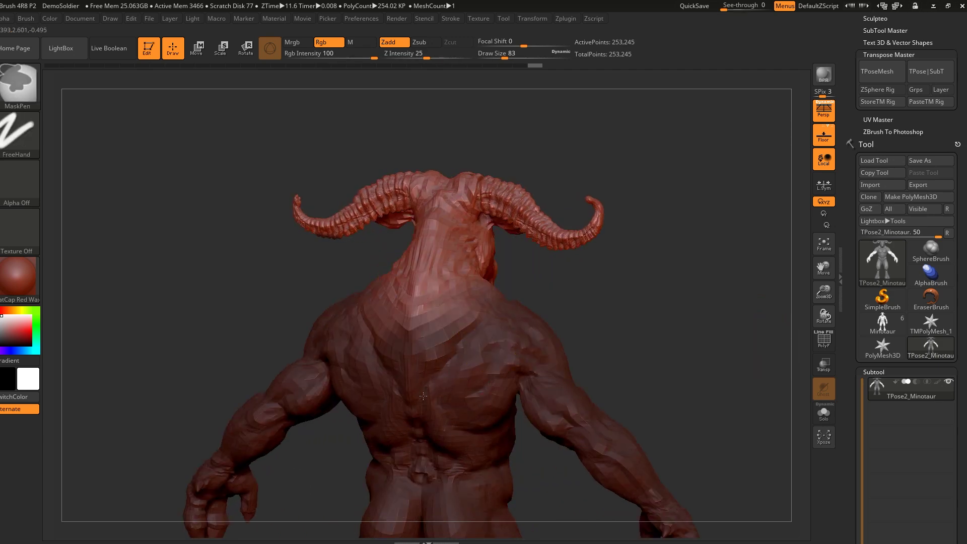
{"action": "mouse_move", "coordinate": [363, 334]}
{"action": "left_mouse_down", "text": "ctrl"}
{"action": "mouse_move", "coordinate": [414, 304]}
{"action": "mouse_move", "coordinate": [505, 322]}
{"action": "left_mouse_up", "text": "ctrl"}
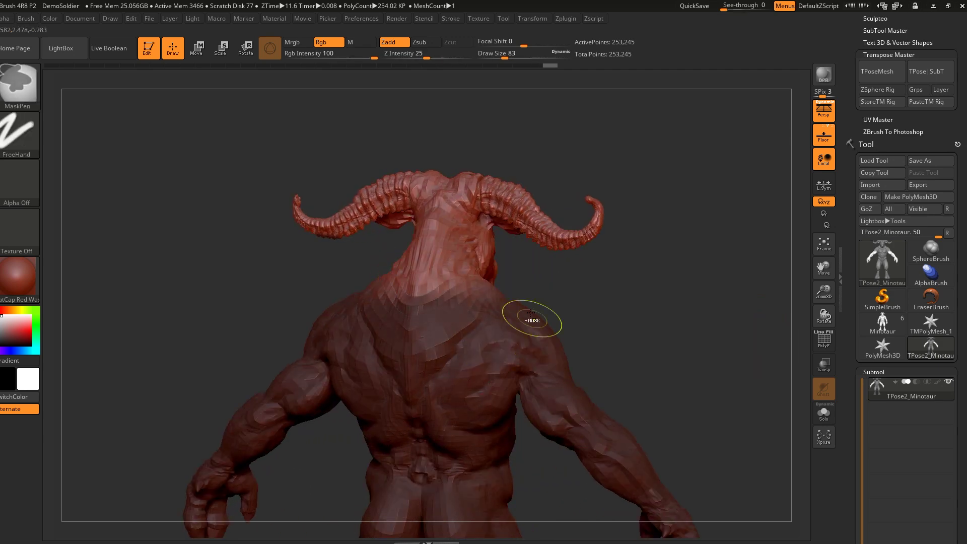
{"action": "left_click", "coordinate": [459, 222], "text": "ctrl"}
{"action": "left_click", "coordinate": [458, 222], "text": "ctrl"}
{"action": "left_click_drag", "start_coordinate": [713, 329], "coordinate": [687, 325]}
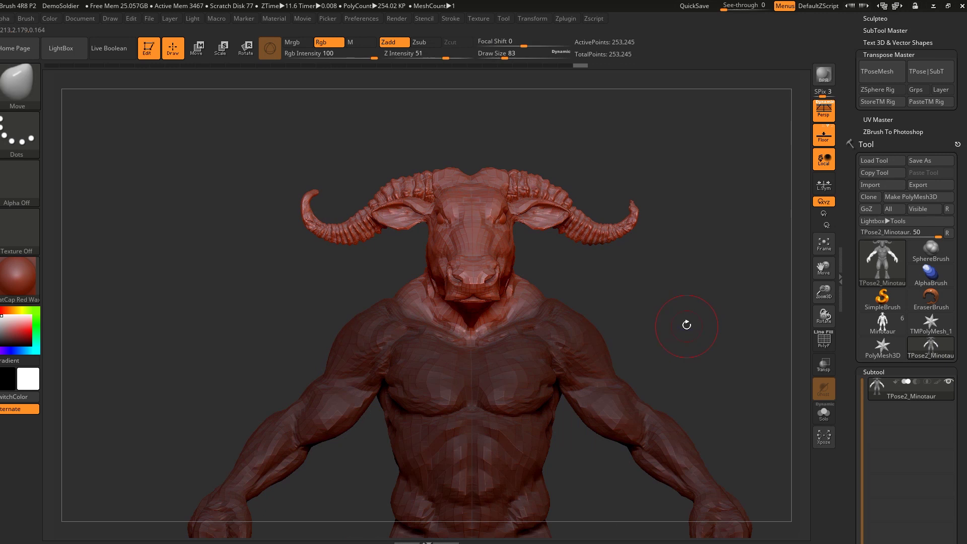
Step: Reposition the rotation gizmo on the head and turn the unmasked head to one side about the Y axis
{"action": "key", "text": "r"}
{"action": "left_click_drag", "start_coordinate": [455, 245], "coordinate": [507, 176]}
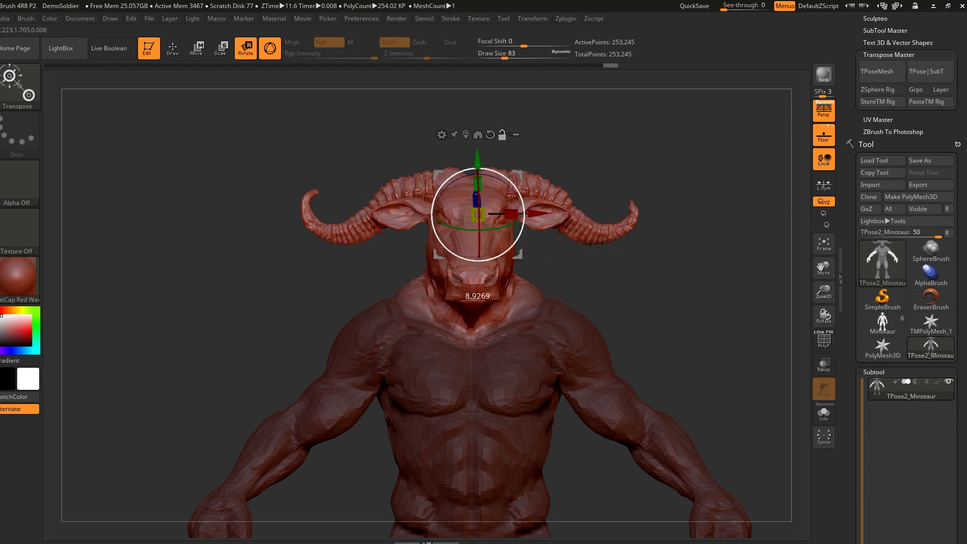
{"action": "left_click_drag", "start_coordinate": [479, 243], "coordinate": [633, 236], "text": "alt"}
{"action": "key", "text": "ctrl"}
{"action": "left_click_drag", "start_coordinate": [583, 187], "coordinate": [554, 163], "text": "ctrl"}
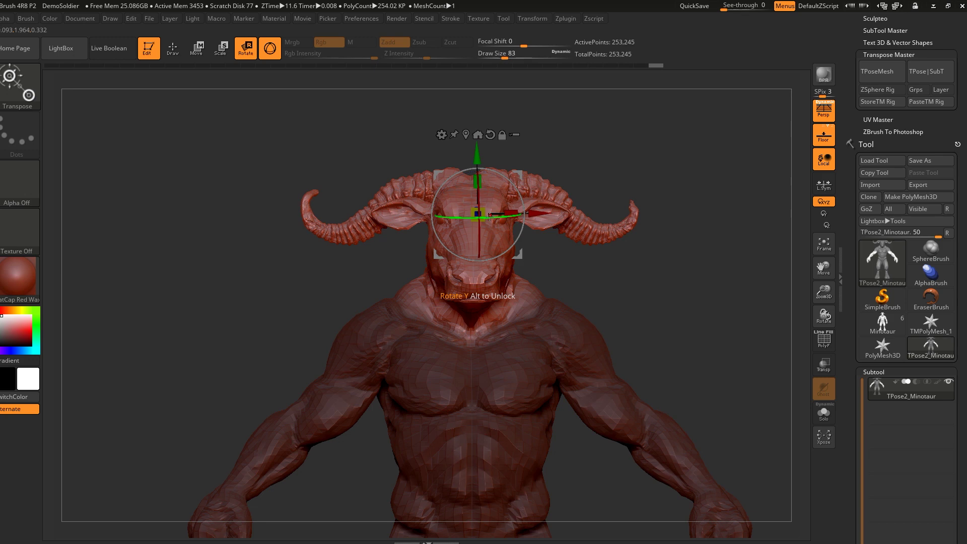
{"action": "left_click_drag", "start_coordinate": [491, 217], "coordinate": [521, 215]}
{"action": "left_click_drag", "start_coordinate": [641, 231], "coordinate": [509, 166]}
Step: Mask the whole figure except the minotaur's left leg, with the transpose gizmo placed at the hip
{"action": "left_click_drag", "start_coordinate": [665, 384], "coordinate": [482, 271], "text": "alt"}
{"action": "left_click", "coordinate": [442, 263], "text": "ctrl"}
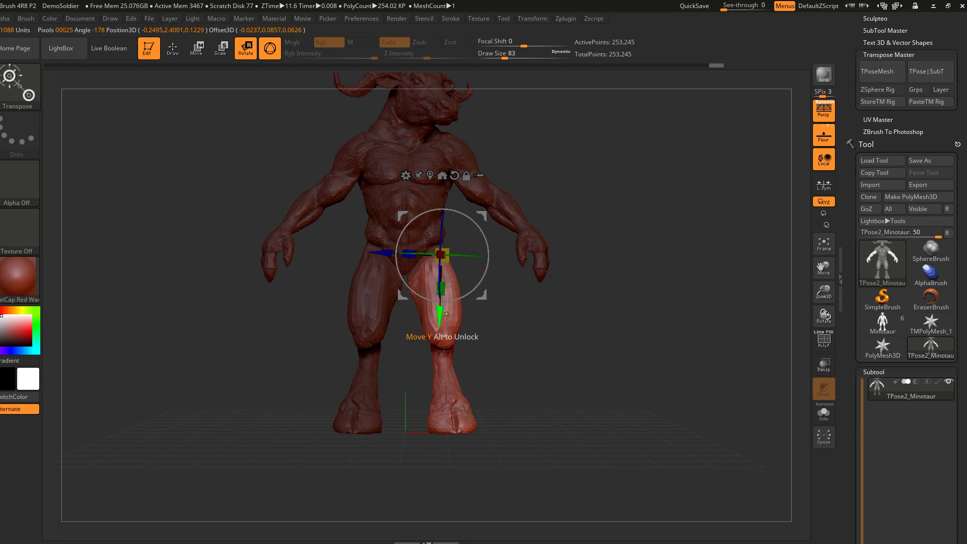
Step: Rotate the unmasked left leg outward at the hip, and adjust its angle from the side view with the transpose gizmo
{"action": "left_click_drag", "start_coordinate": [460, 302], "coordinate": [466, 300]}
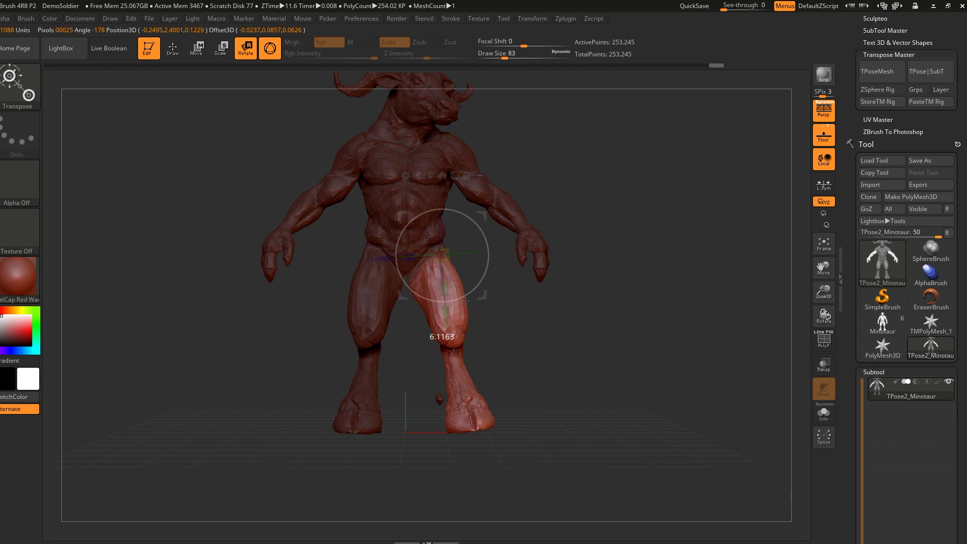
{"action": "left_click_drag", "start_coordinate": [662, 334], "coordinate": [580, 330]}
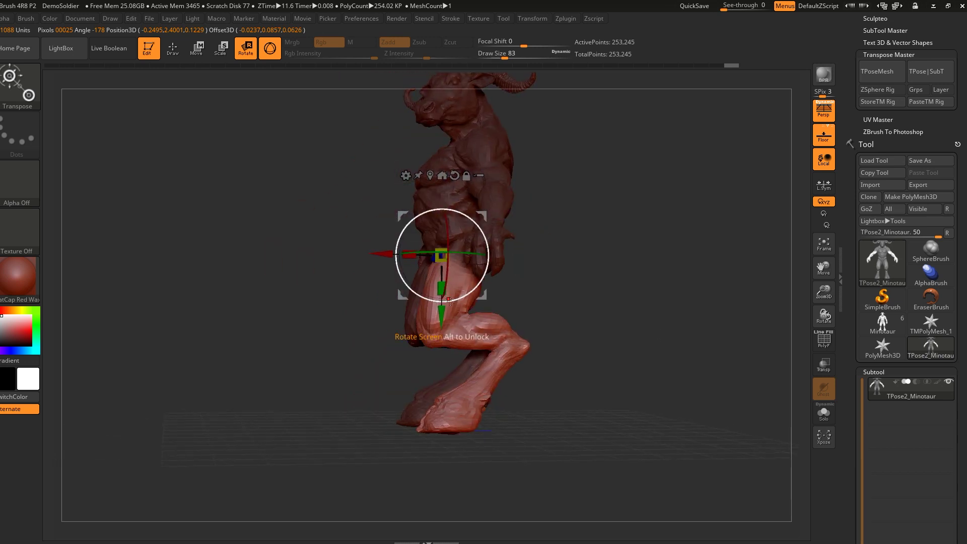
{"action": "left_click_drag", "start_coordinate": [449, 300], "coordinate": [469, 300]}
{"action": "left_click_drag", "start_coordinate": [481, 217], "coordinate": [481, 223]}
{"action": "left_click_drag", "start_coordinate": [585, 339], "coordinate": [666, 340]}
Step: Set the Move brush draw size to 56 and touch up the left thigh just below the hip
{"action": "key", "text": "q"}
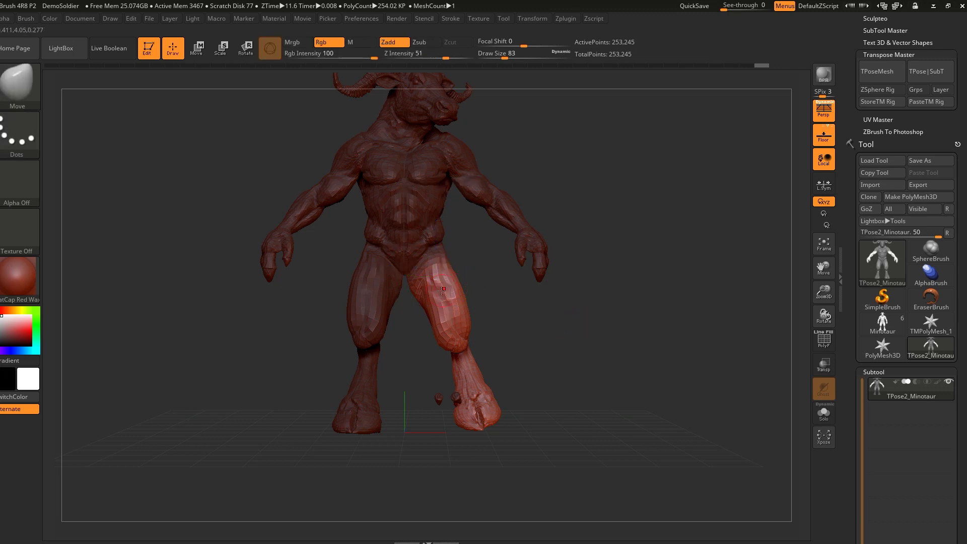
{"action": "key", "text": "s"}
{"action": "left_click_drag", "start_coordinate": [447, 305], "coordinate": [449, 305]}
{"action": "mouse_move", "coordinate": [751, 283]}
{"action": "left_mouse_down", "text": "alt"}
{"action": "mouse_move", "coordinate": [641, 341]}
{"action": "mouse_move", "coordinate": [636, 366]}
{"action": "left_mouse_up", "text": "alt"}
{"action": "key", "text": "s"}
{"action": "mouse_move", "coordinate": [638, 366]}
{"action": "left_mouse_down"}
{"action": "mouse_move", "coordinate": [648, 300]}
{"action": "mouse_move", "coordinate": [626, 327]}
{"action": "left_mouse_up"}
Step: Try masking everything except the minotaur's left arm and rotating the arm from the shoulder
{"action": "key", "text": "r"}
{"action": "left_click_drag", "start_coordinate": [474, 207], "coordinate": [505, 259], "text": "ctrl"}
{"action": "left_click_drag", "start_coordinate": [563, 320], "coordinate": [645, 373]}
{"action": "left_click_drag", "start_coordinate": [603, 421], "coordinate": [504, 293], "text": "ctrl"}
{"action": "left_click_drag", "start_coordinate": [640, 370], "coordinate": [496, 371]}
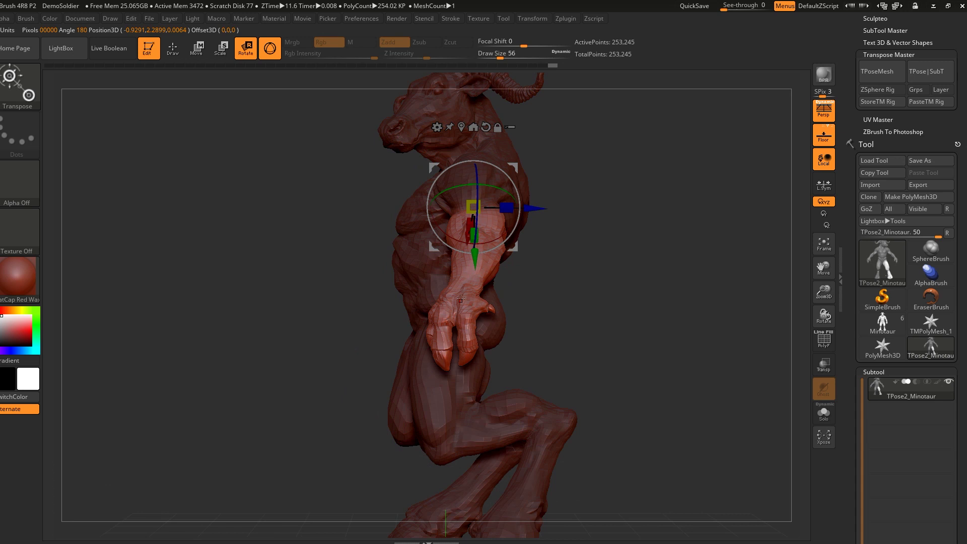
{"action": "left_click_drag", "start_coordinate": [493, 242], "coordinate": [461, 279]}
{"action": "left_click_drag", "start_coordinate": [517, 166], "coordinate": [507, 170]}
{"action": "mouse_move", "coordinate": [562, 272]}
{"action": "left_mouse_down"}
{"action": "mouse_move", "coordinate": [659, 297]}
{"action": "mouse_move", "coordinate": [645, 327]}
{"action": "mouse_move", "coordinate": [602, 325]}
{"action": "left_mouse_up"}
Step: Clear the mask from the whole minotaur figure
{"action": "key", "text": "q"}
{"action": "left_click_drag", "start_coordinate": [212, 112], "coordinate": [595, 484], "text": "ctrl+alt"}
{"action": "mouse_move", "coordinate": [650, 409]}
{"action": "left_mouse_down", "text": "alt"}
{"action": "mouse_move", "coordinate": [654, 475]}
{"action": "mouse_move", "coordinate": [664, 403]}
{"action": "left_mouse_up", "text": "alt"}
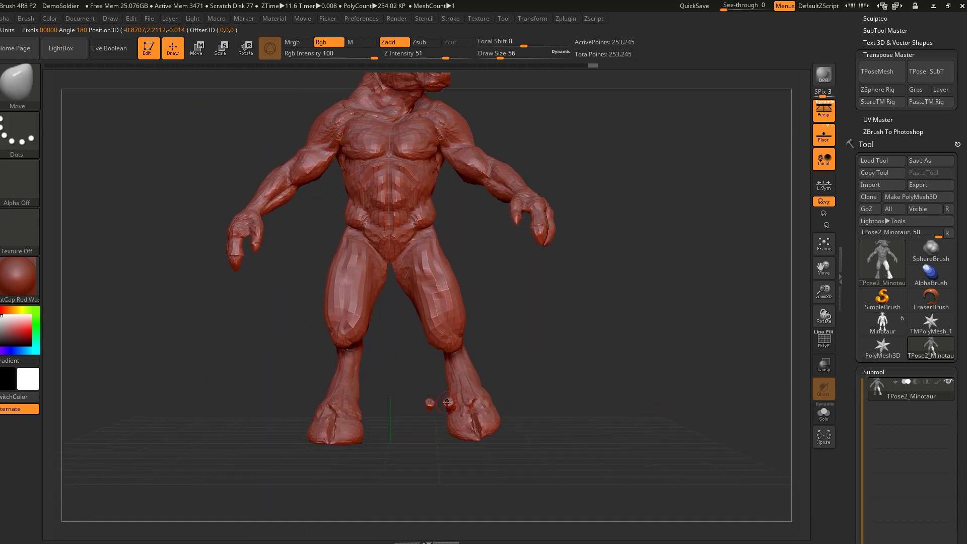
{"action": "left_click", "coordinate": [557, 382], "text": "ctrl"}
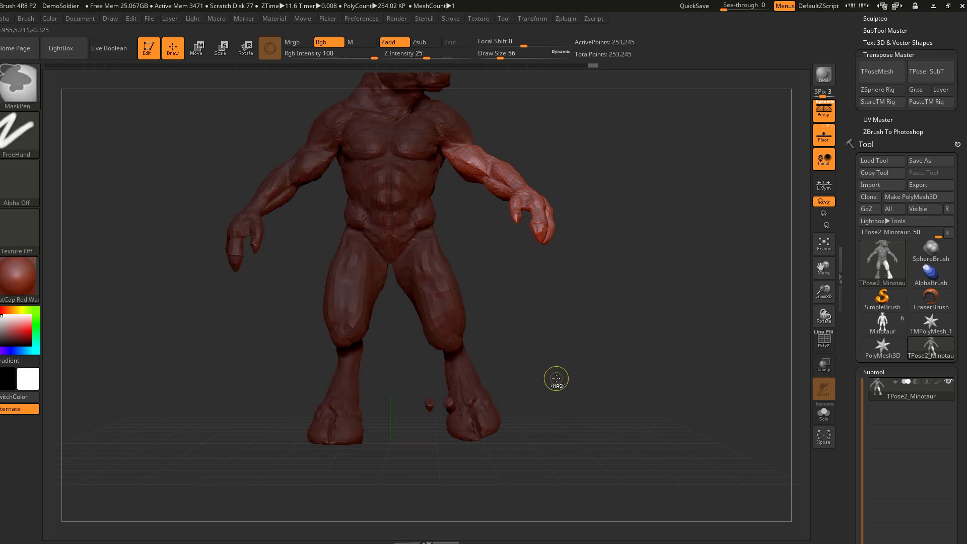
Step: Undo the mask clearing and the left arm's rotation and masking, back to the isolated left leg
{"action": "key", "text": "ctrl+z"}
{"action": "key", "text": "ctrl+z"}
{"action": "key", "text": "ctrl+z"}
{"action": "key", "text": "ctrl+z"}
{"action": "key", "text": "ctrl+z"}
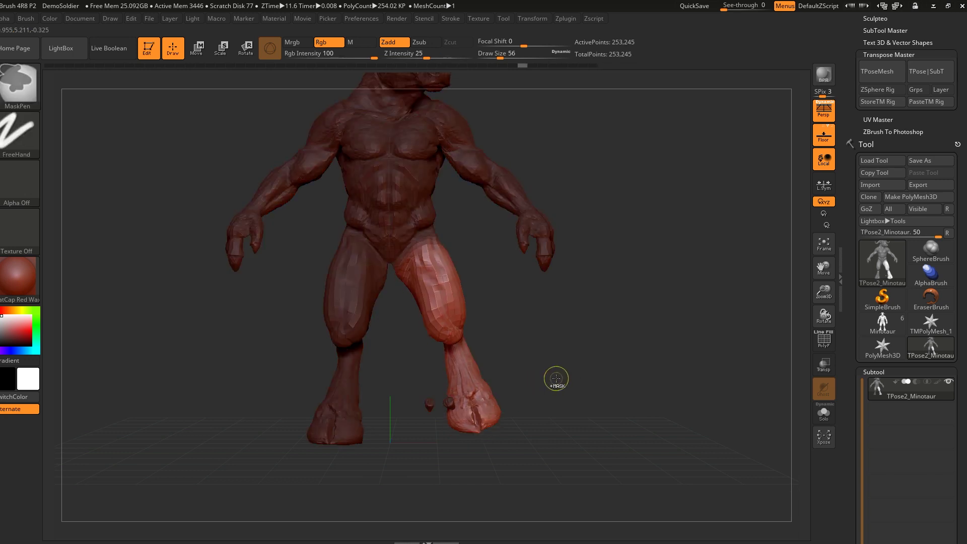
Step: Rotate the isolated left leg at the hip from the side view to refine its stance
{"action": "left_click_drag", "start_coordinate": [557, 378], "coordinate": [493, 404]}
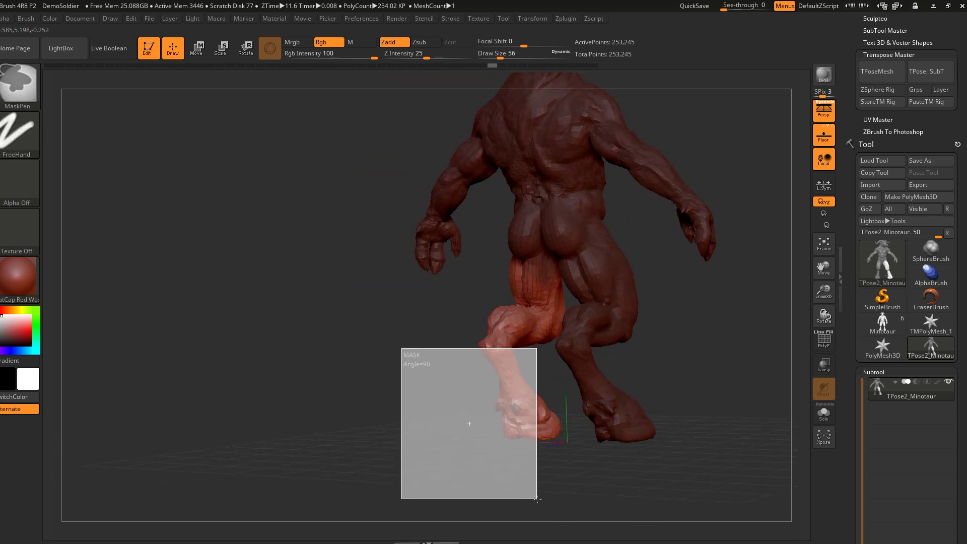
{"action": "left_click_drag", "start_coordinate": [309, 406], "coordinate": [419, 363]}
{"action": "key", "text": "r"}
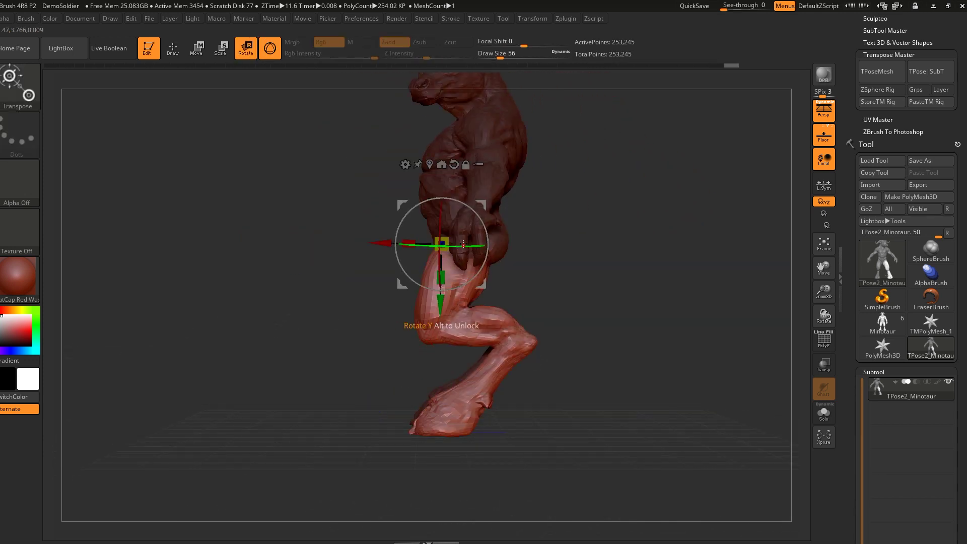
{"action": "mouse_move", "coordinate": [469, 210]}
{"action": "left_mouse_down"}
{"action": "mouse_move", "coordinate": [484, 208]}
{"action": "mouse_move", "coordinate": [481, 215]}
{"action": "left_mouse_up"}
{"action": "left_click_drag", "start_coordinate": [580, 318], "coordinate": [700, 310]}
{"action": "left_click_drag", "start_coordinate": [621, 310], "coordinate": [484, 217]}
{"action": "mouse_move", "coordinate": [795, 329]}
{"action": "left_mouse_down"}
{"action": "mouse_move", "coordinate": [728, 344]}
{"action": "mouse_move", "coordinate": [583, 300]}
{"action": "left_mouse_up"}
Step: Smooth the back of the left thigh below the buttock, and rotate the whole left leg further outward at the hip
{"action": "key", "text": "q"}
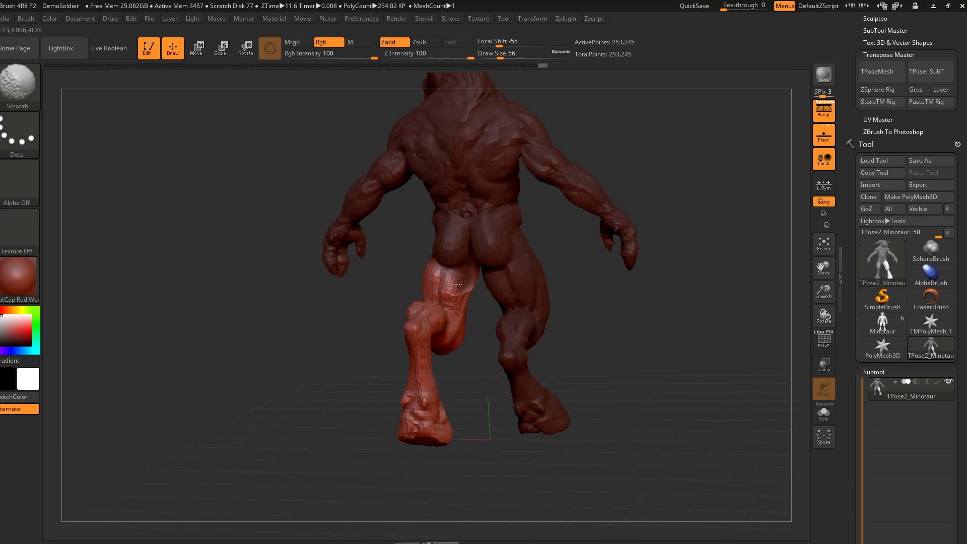
{"action": "mouse_move", "coordinate": [491, 285]}
{"action": "left_mouse_down"}
{"action": "mouse_move", "coordinate": [700, 341]}
{"action": "mouse_move", "coordinate": [732, 337]}
{"action": "mouse_move", "coordinate": [627, 395]}
{"action": "left_mouse_up"}
{"action": "key", "text": "r"}
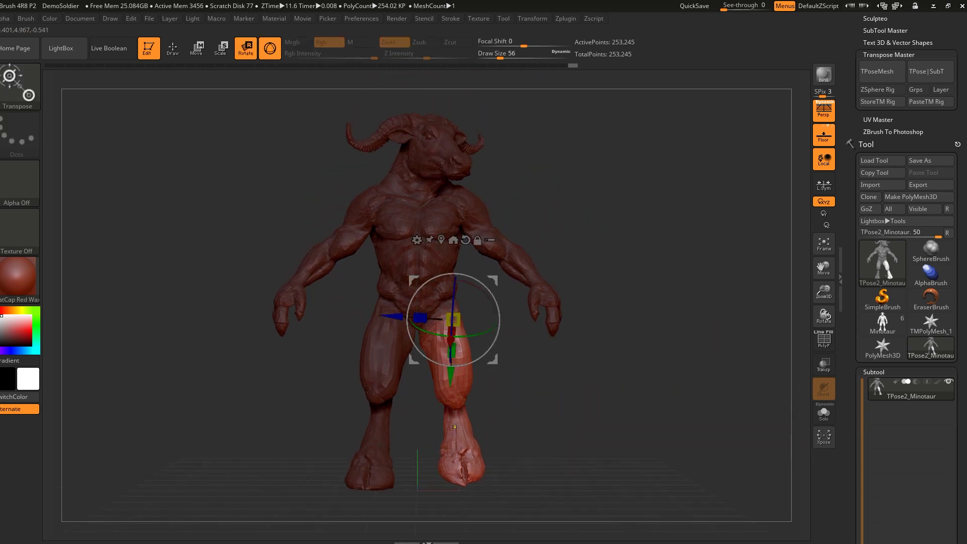
{"action": "left_click_drag", "start_coordinate": [483, 280], "coordinate": [473, 275]}
{"action": "key", "text": "q"}
Step: Mask everything except the minotaur's left arm, and rotate the arm at the shoulder forward and down toward the body
{"action": "key", "text": "ctrl"}
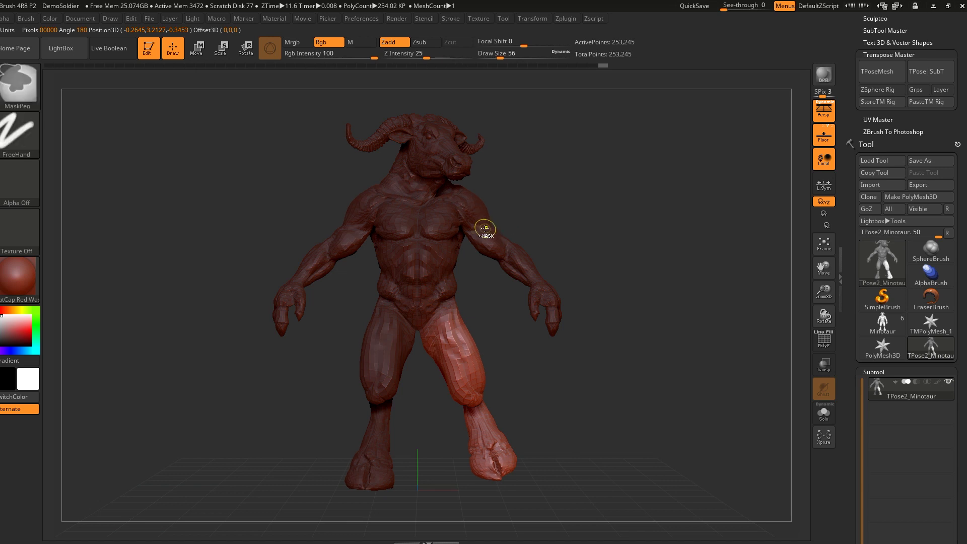
{"action": "key", "text": "r"}
{"action": "left_click", "coordinate": [486, 236], "text": "ctrl"}
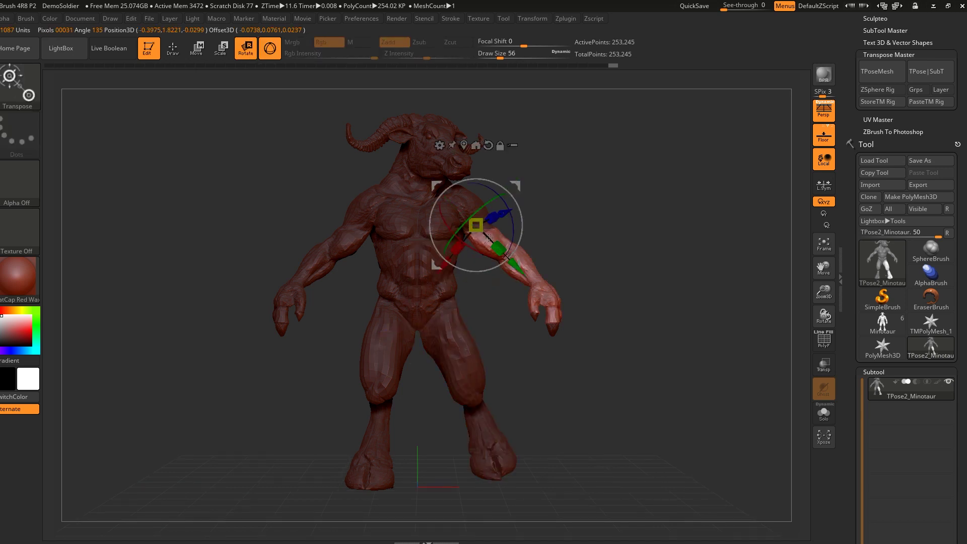
{"action": "left_click_drag", "start_coordinate": [511, 279], "coordinate": [534, 376], "text": "ctrl+alt"}
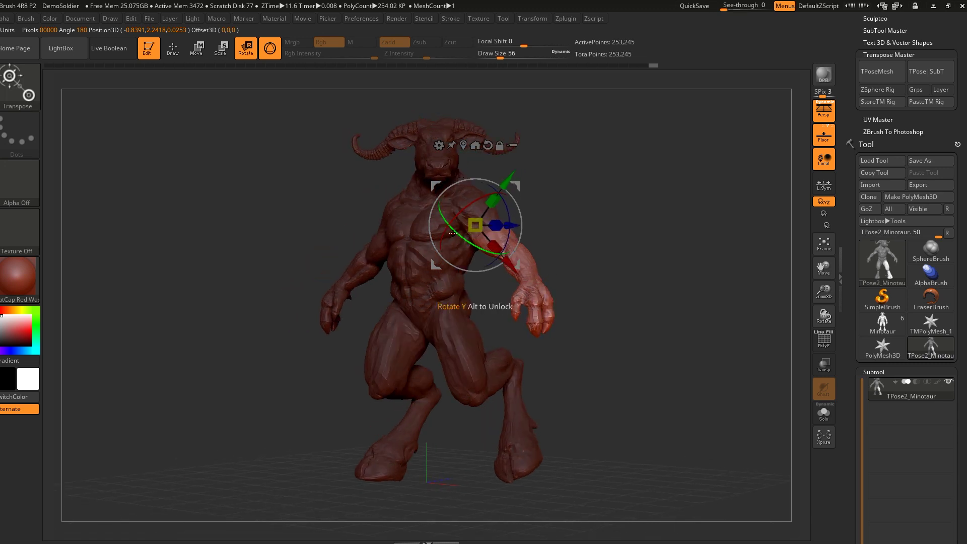
{"action": "left_click_drag", "start_coordinate": [609, 270], "coordinate": [645, 263]}
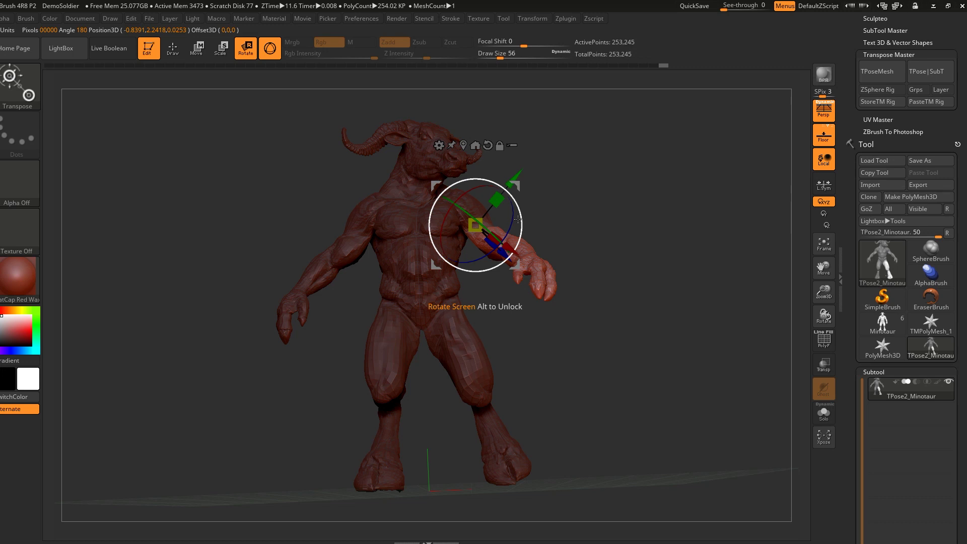
{"action": "left_click_drag", "start_coordinate": [511, 220], "coordinate": [513, 237]}
{"action": "left_click_drag", "start_coordinate": [566, 253], "coordinate": [510, 176]}
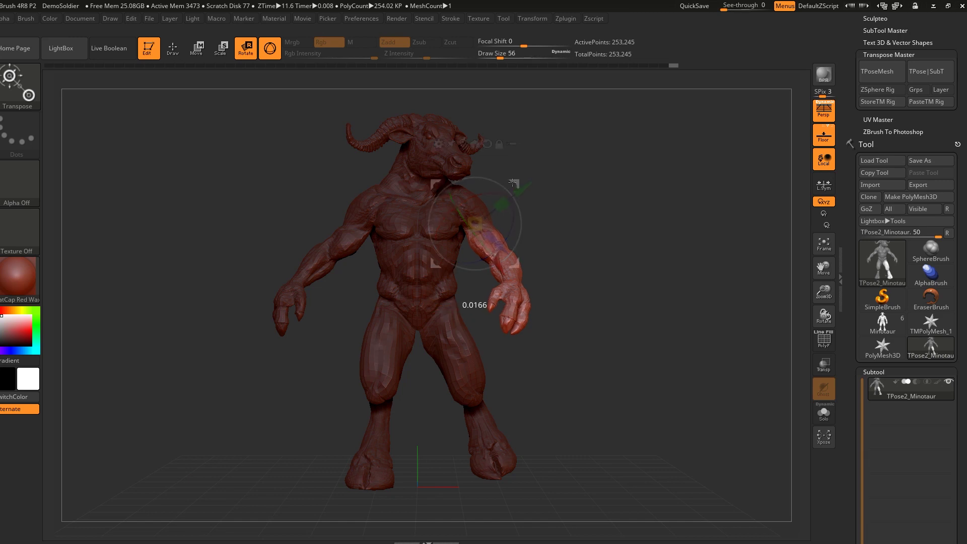
Step: Clear the mask from the whole figure and frame the posed minotaur in the view
{"action": "key", "text": "q"}
{"action": "left_click_drag", "start_coordinate": [670, 337], "coordinate": [666, 375], "text": "alt"}
{"action": "mouse_move", "coordinate": [283, 113]}
{"action": "left_mouse_down", "text": "ctrl"}
{"action": "mouse_move", "coordinate": [628, 411]}
{"action": "mouse_move", "coordinate": [648, 441]}
{"action": "left_mouse_up", "text": "ctrl"}
{"action": "key", "text": "f"}
{"action": "left_click_drag", "start_coordinate": [670, 386], "coordinate": [638, 399]}
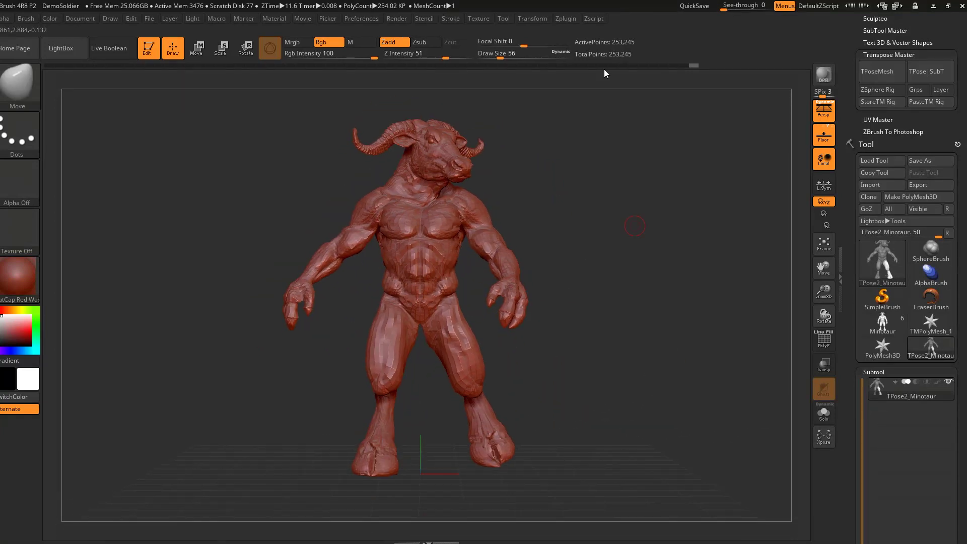
Step: Transfer the posed TPoseMesh back to the original subtools with Transpose Master, and inspect the posed high-resolution sculpt from behind
{"action": "left_click_drag", "start_coordinate": [953, 66], "coordinate": [954, 95]}
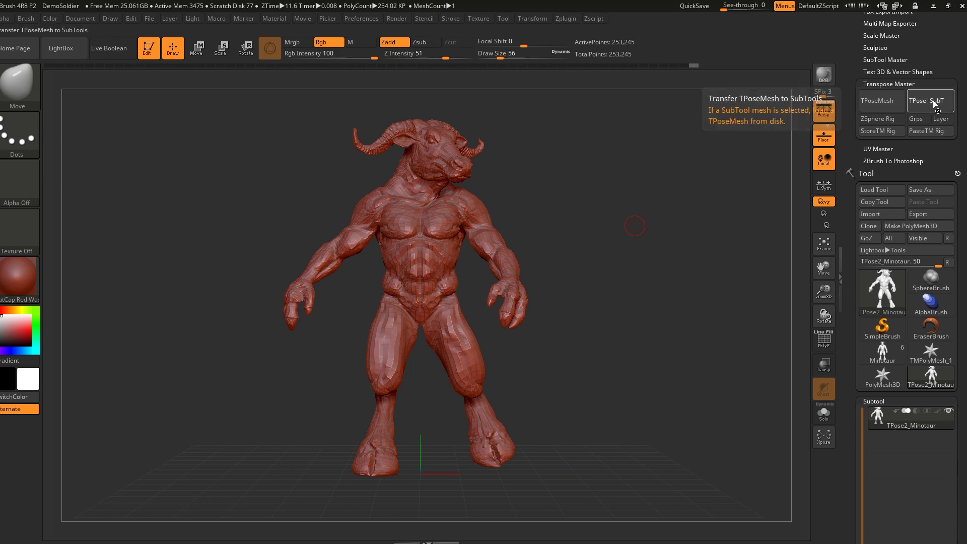
{"action": "left_click", "coordinate": [933, 101]}
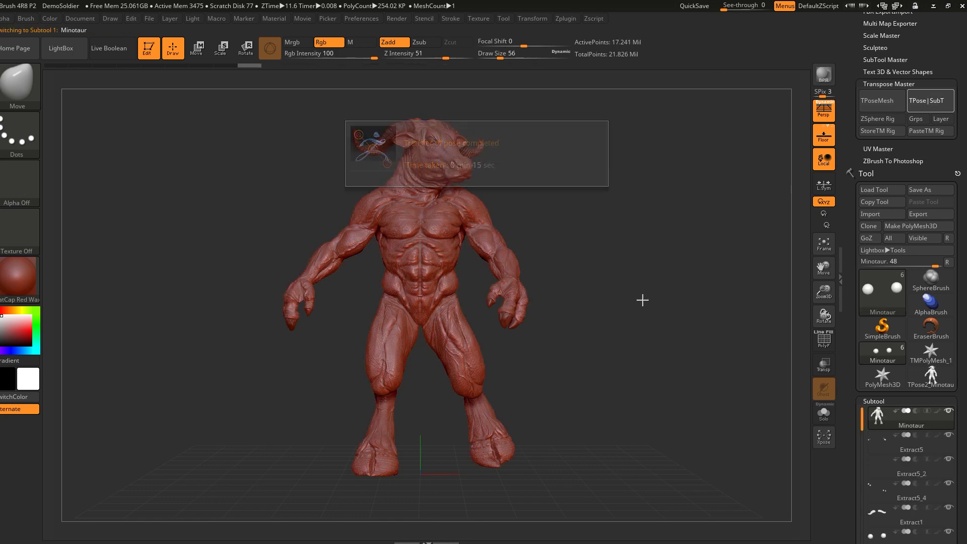
{"action": "mouse_move", "coordinate": [645, 387]}
{"action": "left_mouse_down"}
{"action": "mouse_move", "coordinate": [587, 396]}
{"action": "mouse_move", "coordinate": [644, 358]}
{"action": "mouse_move", "coordinate": [616, 376]}
{"action": "mouse_move", "coordinate": [659, 384]}
{"action": "mouse_move", "coordinate": [626, 370]}
{"action": "mouse_move", "coordinate": [430, 388]}
{"action": "mouse_move", "coordinate": [601, 350]}
{"action": "left_mouse_up"}
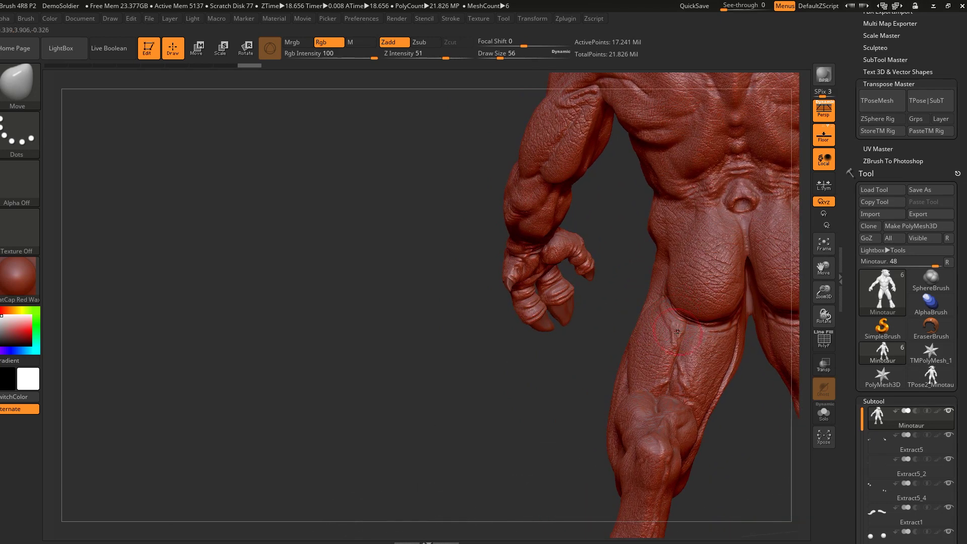